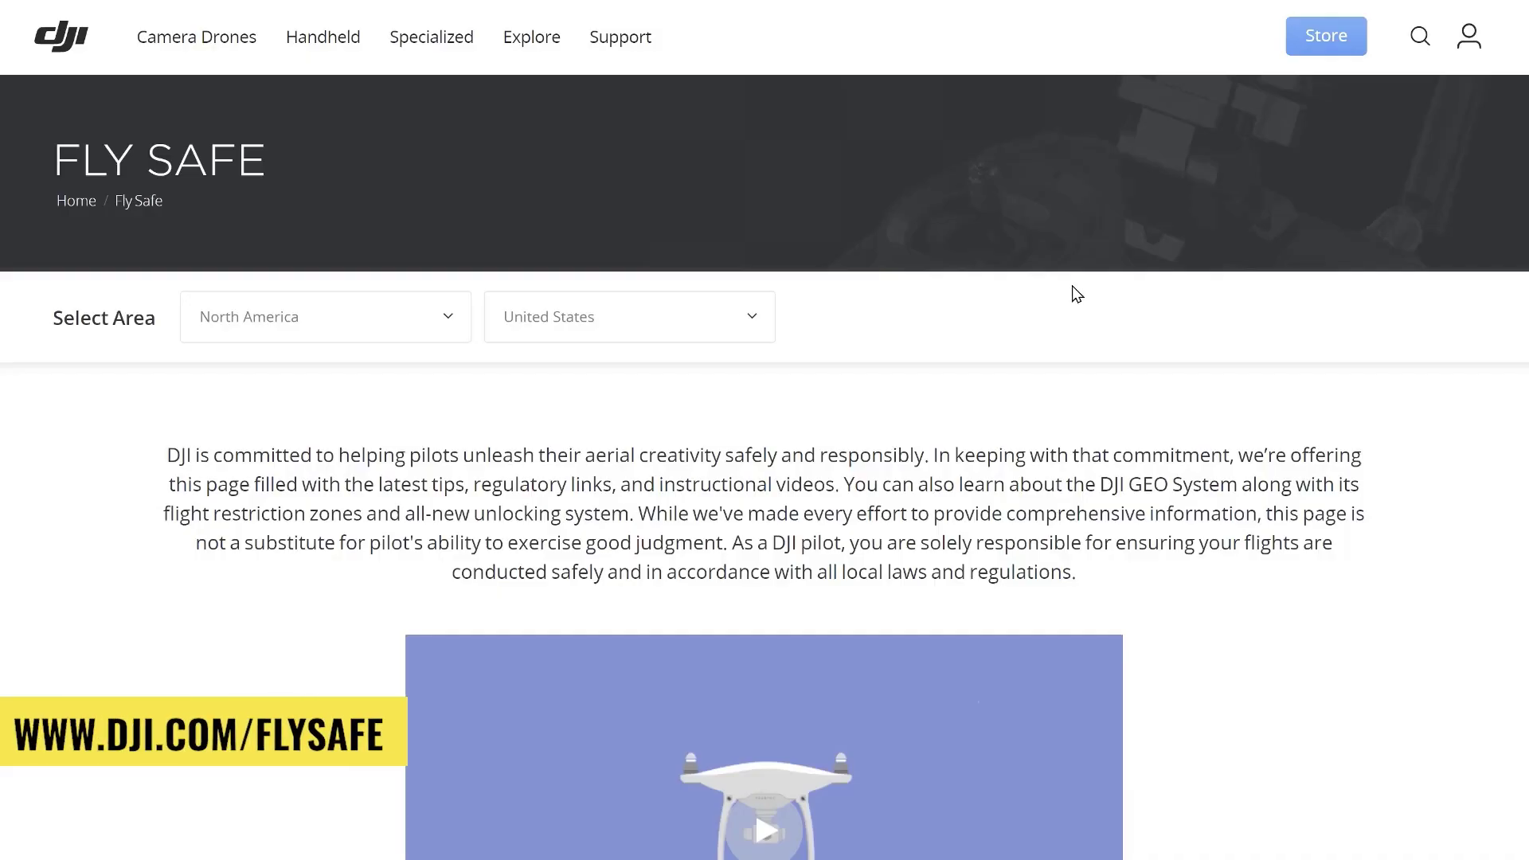
Scroll down to UNLOCK A ZONE on the Fly Safe page and open the FlySafe Unlock Request list
{"action": "scroll", "coordinate": [1078, 295], "scroll_direction": "down", "scroll_amount": 7}
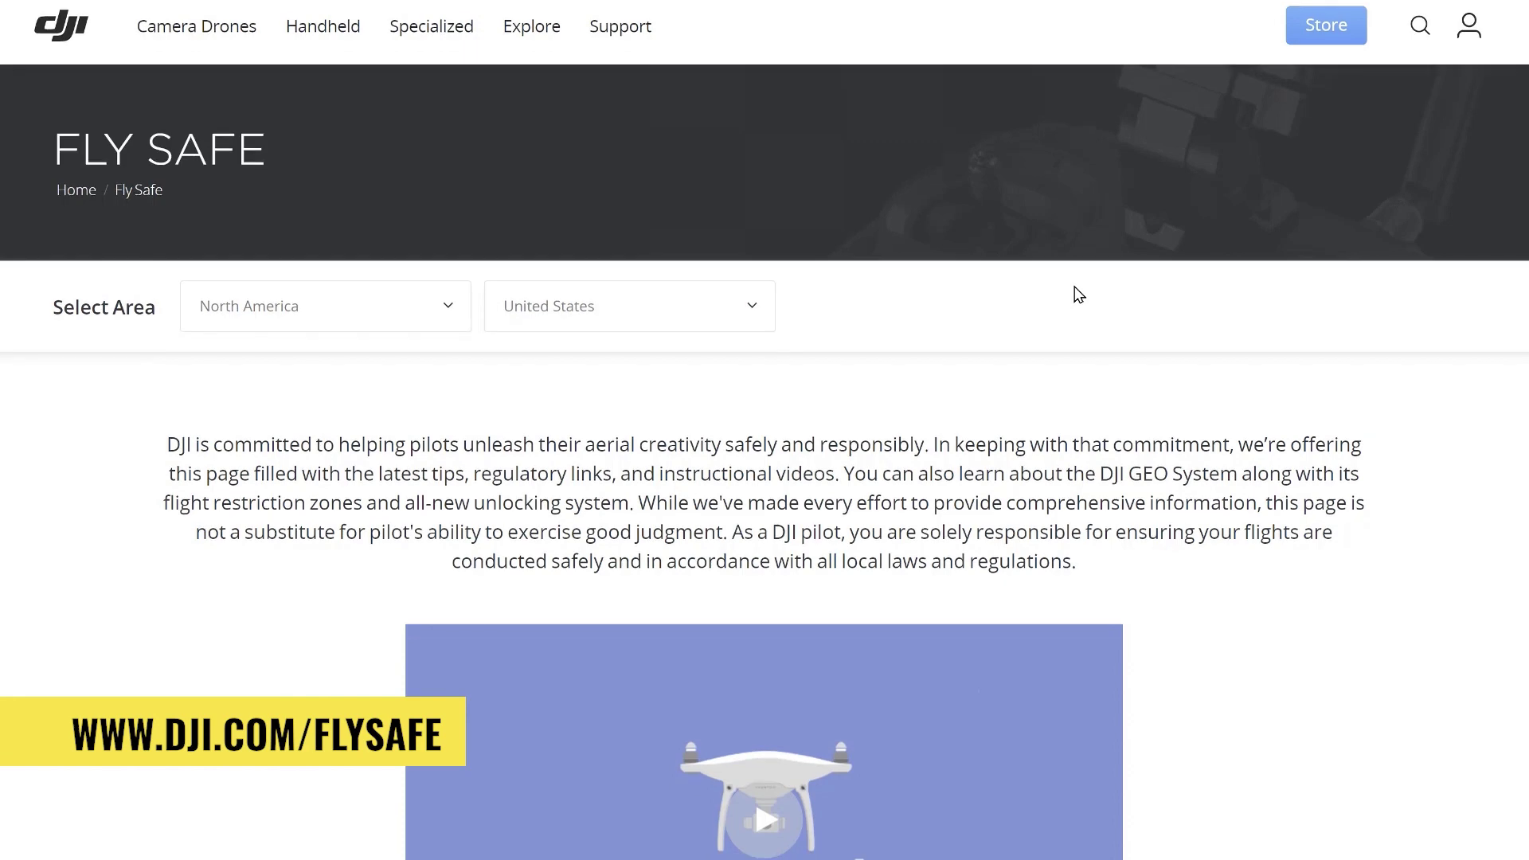
{"action": "scroll", "coordinate": [1078, 295], "scroll_direction": "down", "scroll_amount": 11}
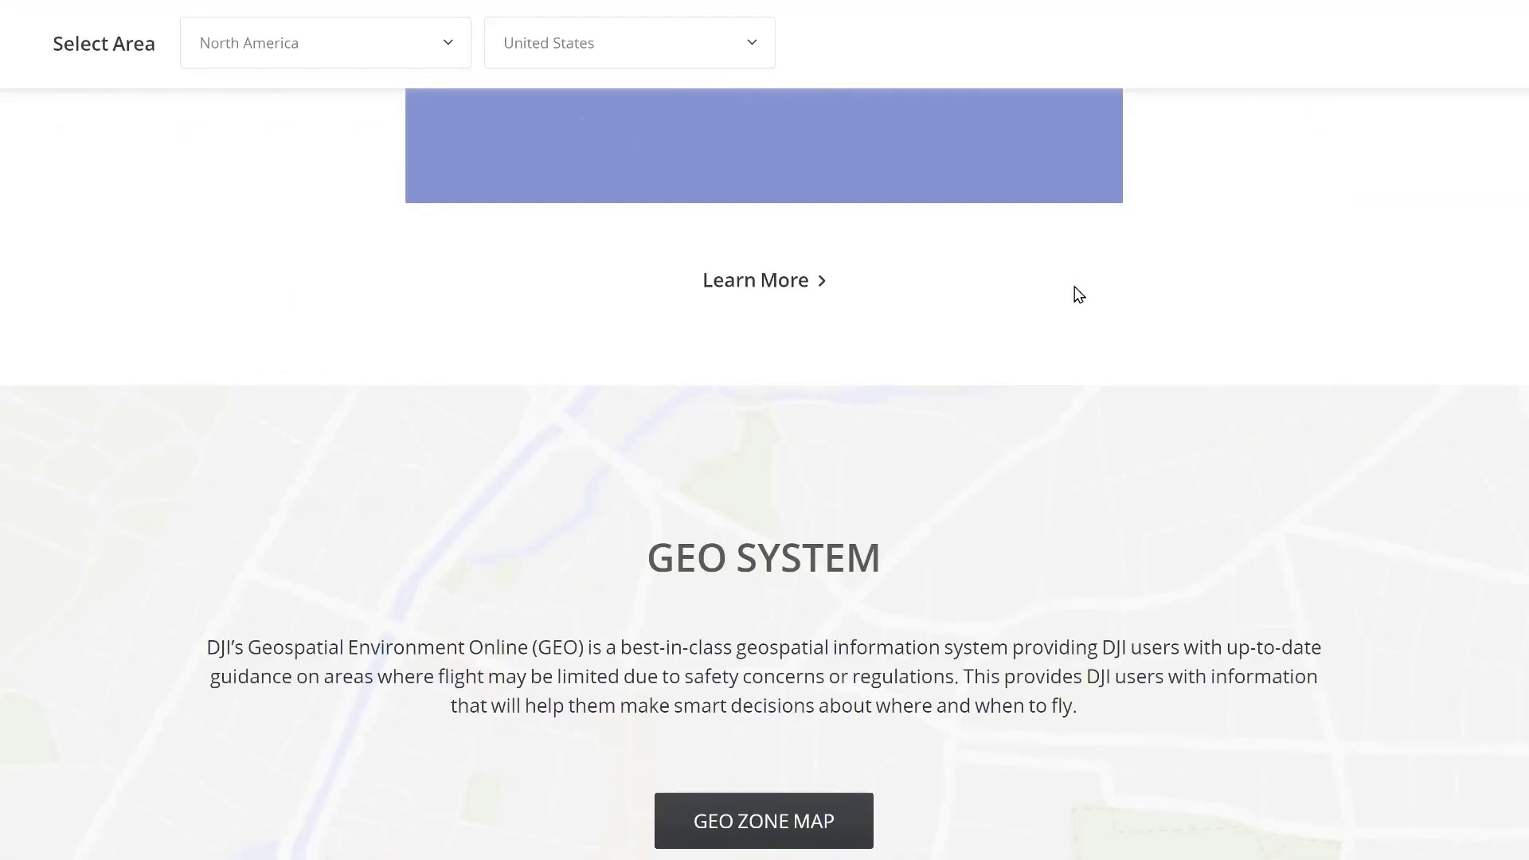
{"action": "scroll", "coordinate": [1079, 295], "scroll_direction": "down", "scroll_amount": 8}
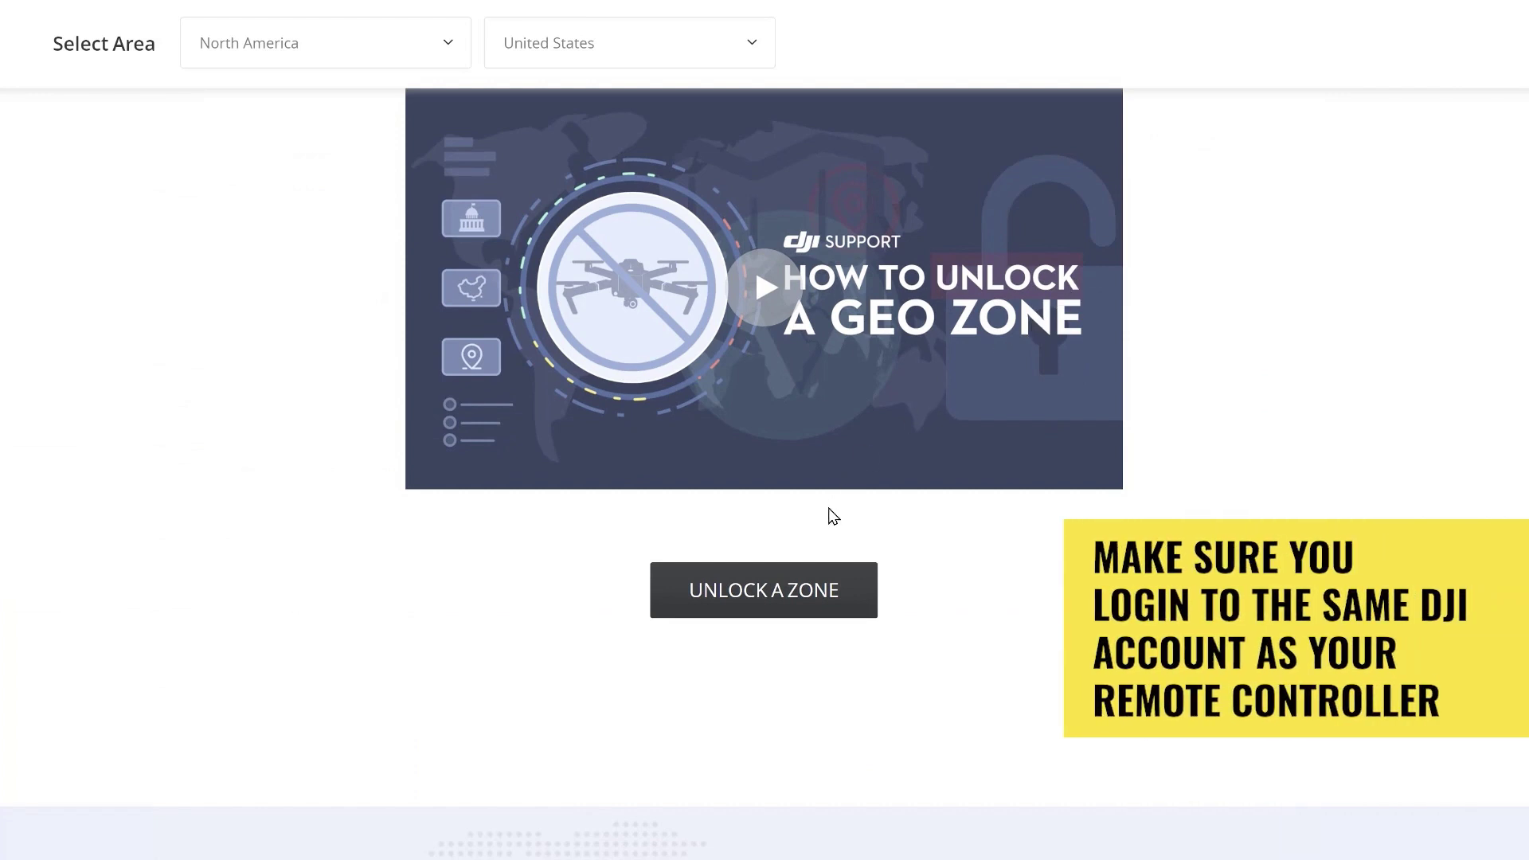
{"action": "left_click", "coordinate": [757, 588]}
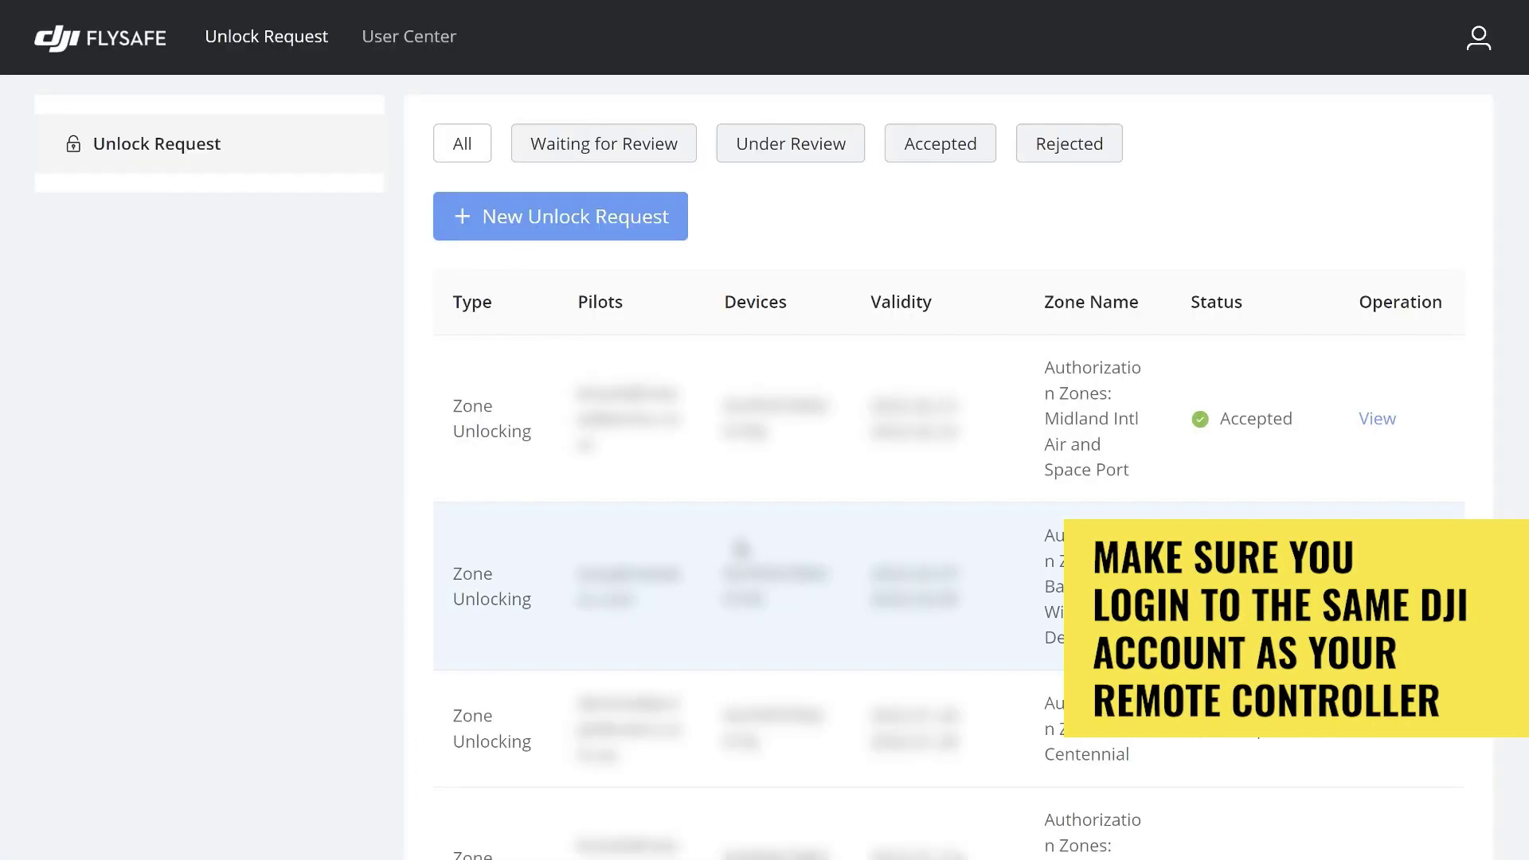
Start a new unlock request and confirm the unlocking notice after reading it through
{"action": "left_click", "coordinate": [624, 238]}
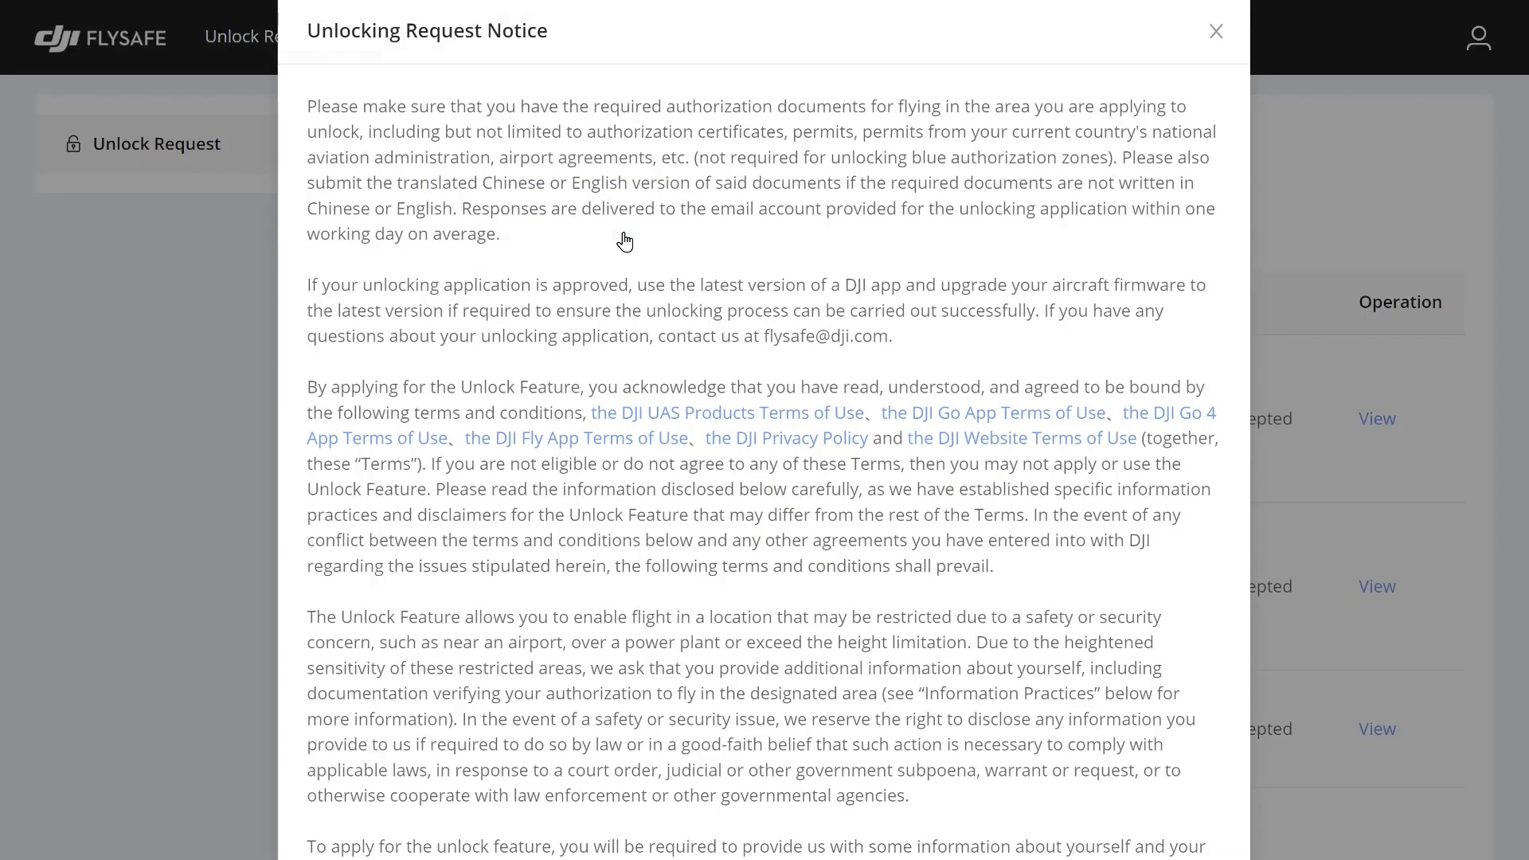
{"action": "scroll", "coordinate": [1034, 300], "scroll_direction": "down", "scroll_amount": 20}
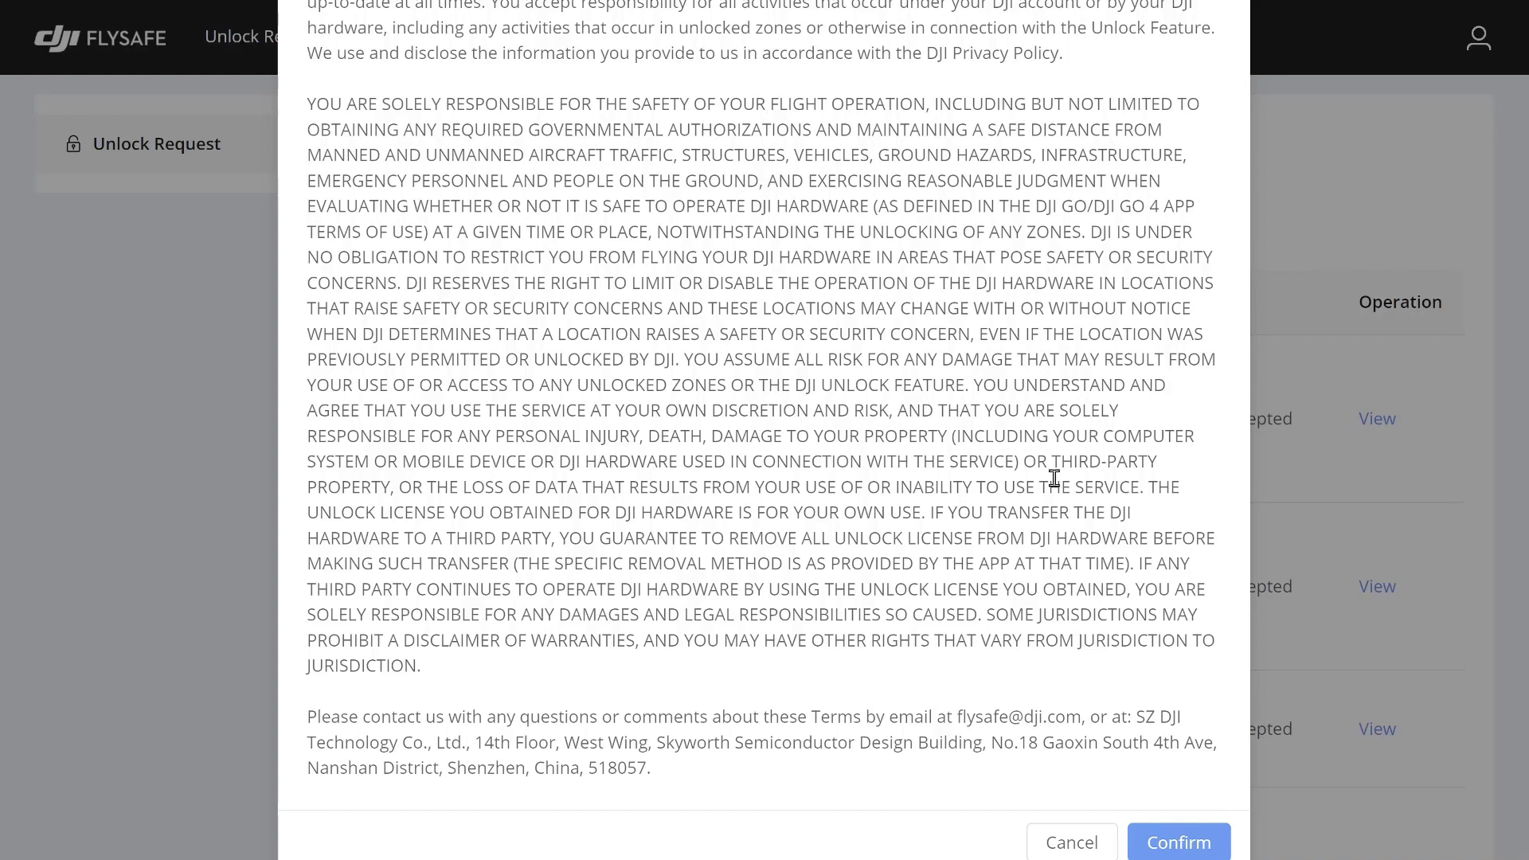
{"action": "left_click", "coordinate": [1185, 841]}
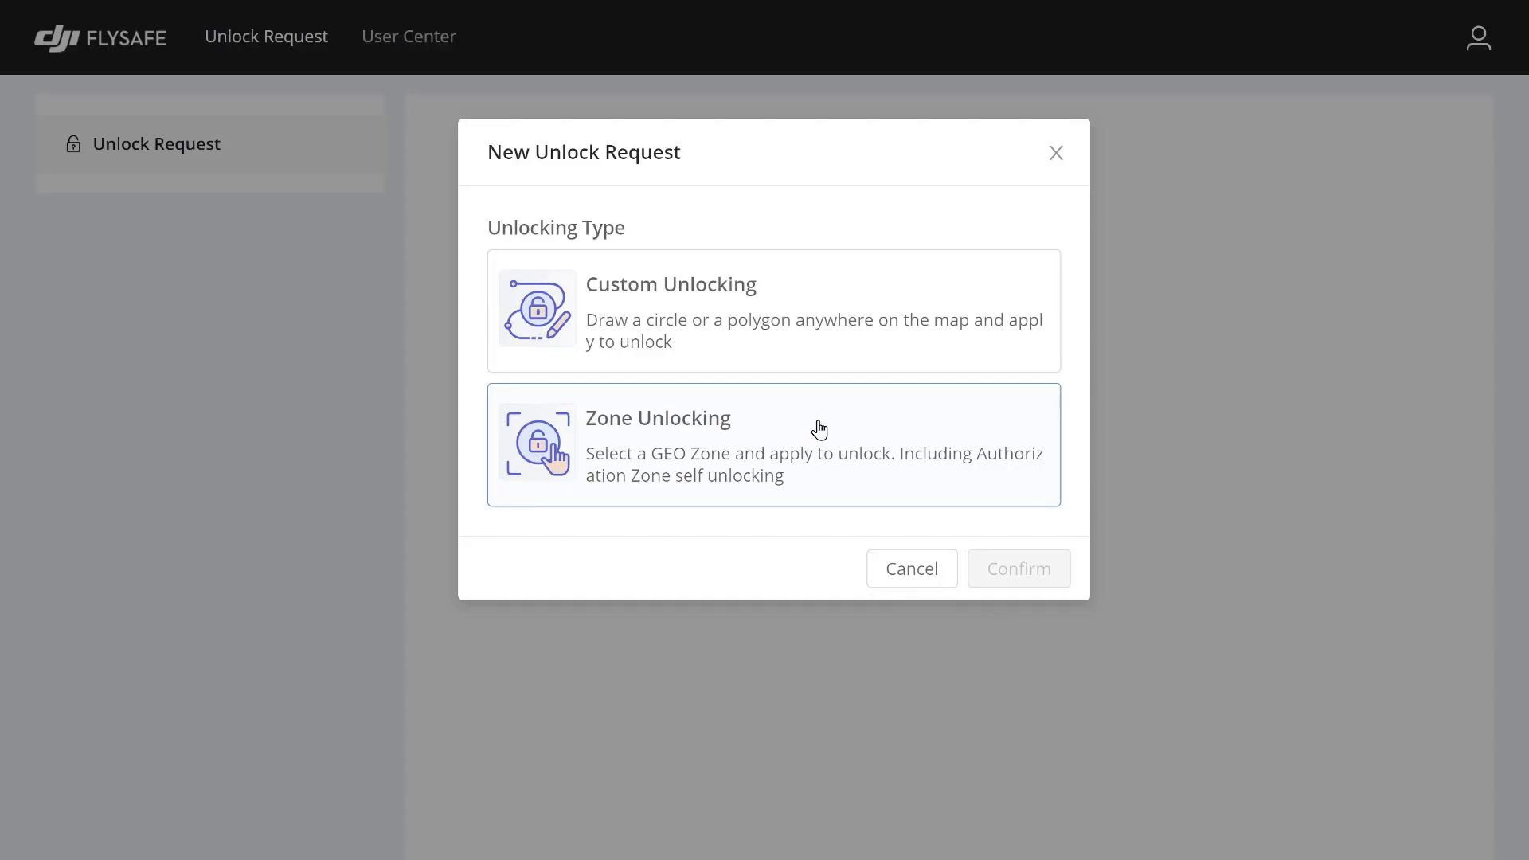
Choose Zone Unlocking and add a Phantom 4 RTK, selected by its serial, under Devices
{"action": "left_click", "coordinate": [819, 430]}
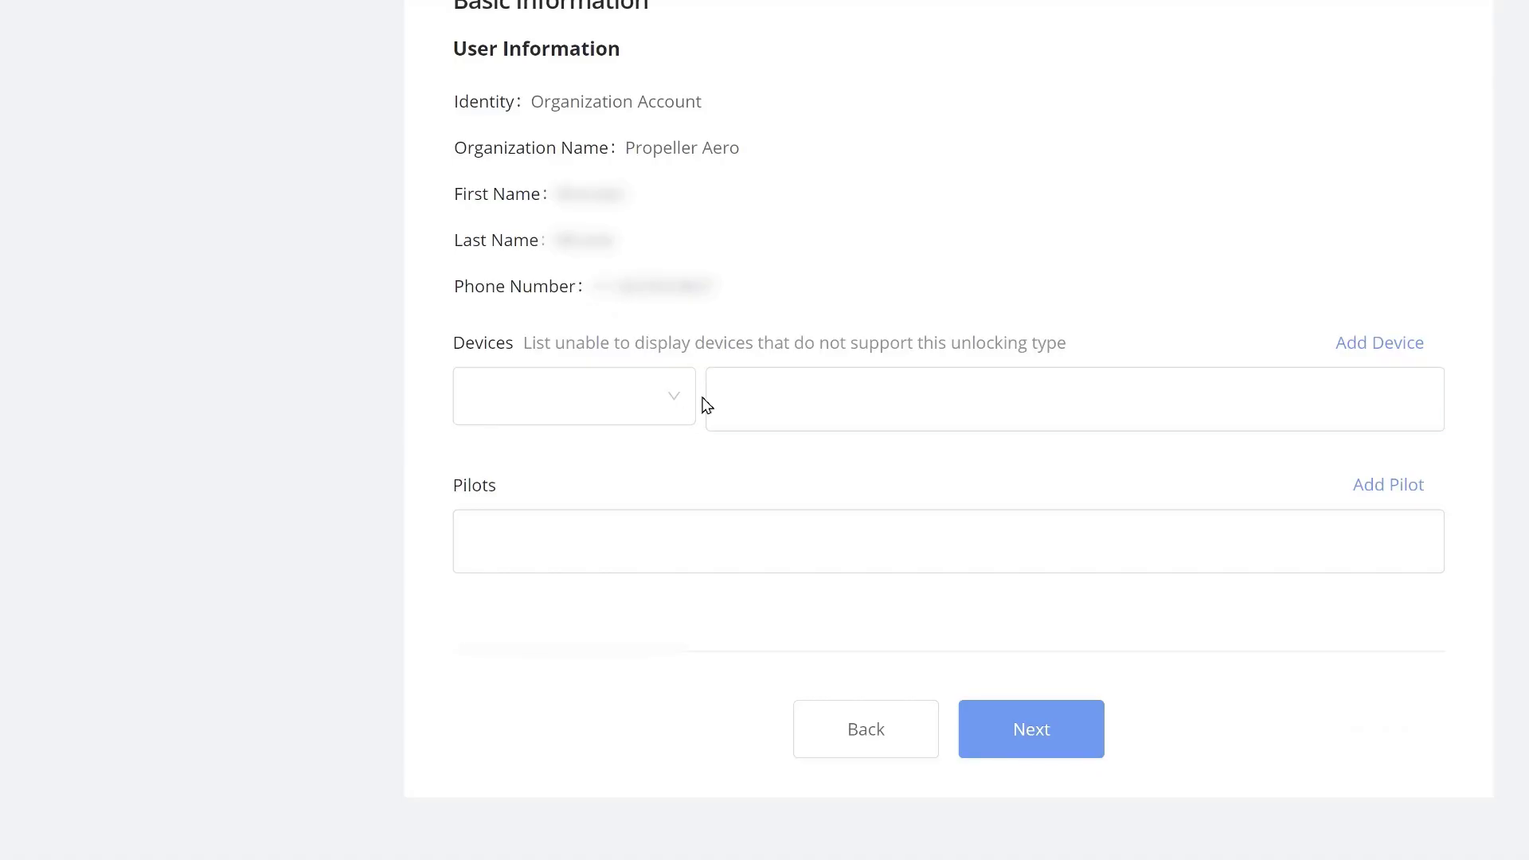
{"action": "left_click", "coordinate": [678, 408]}
{"action": "left_click", "coordinate": [646, 454]}
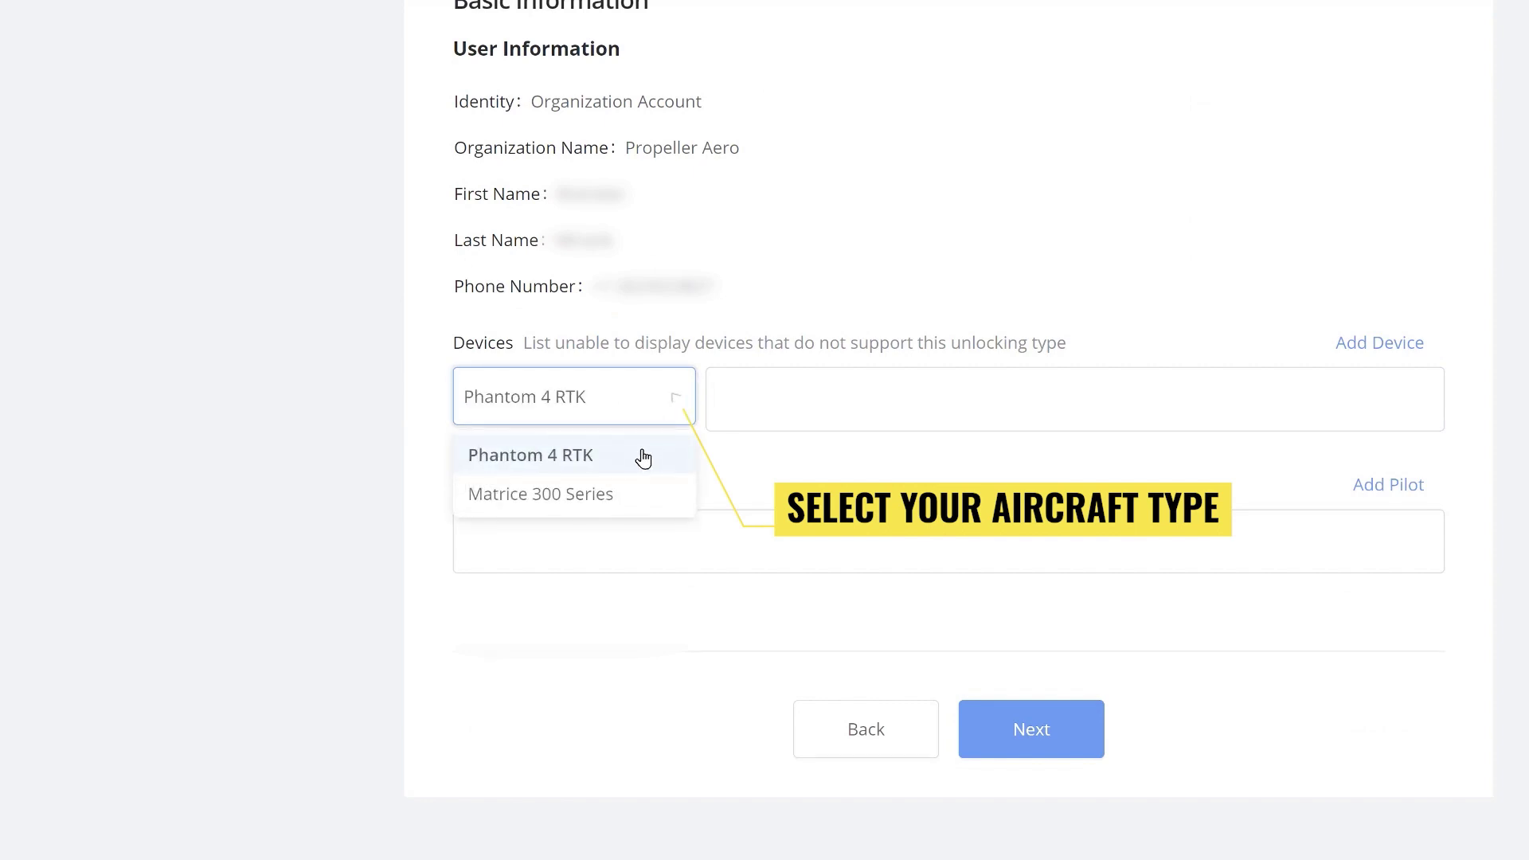
{"action": "left_click", "coordinate": [947, 396]}
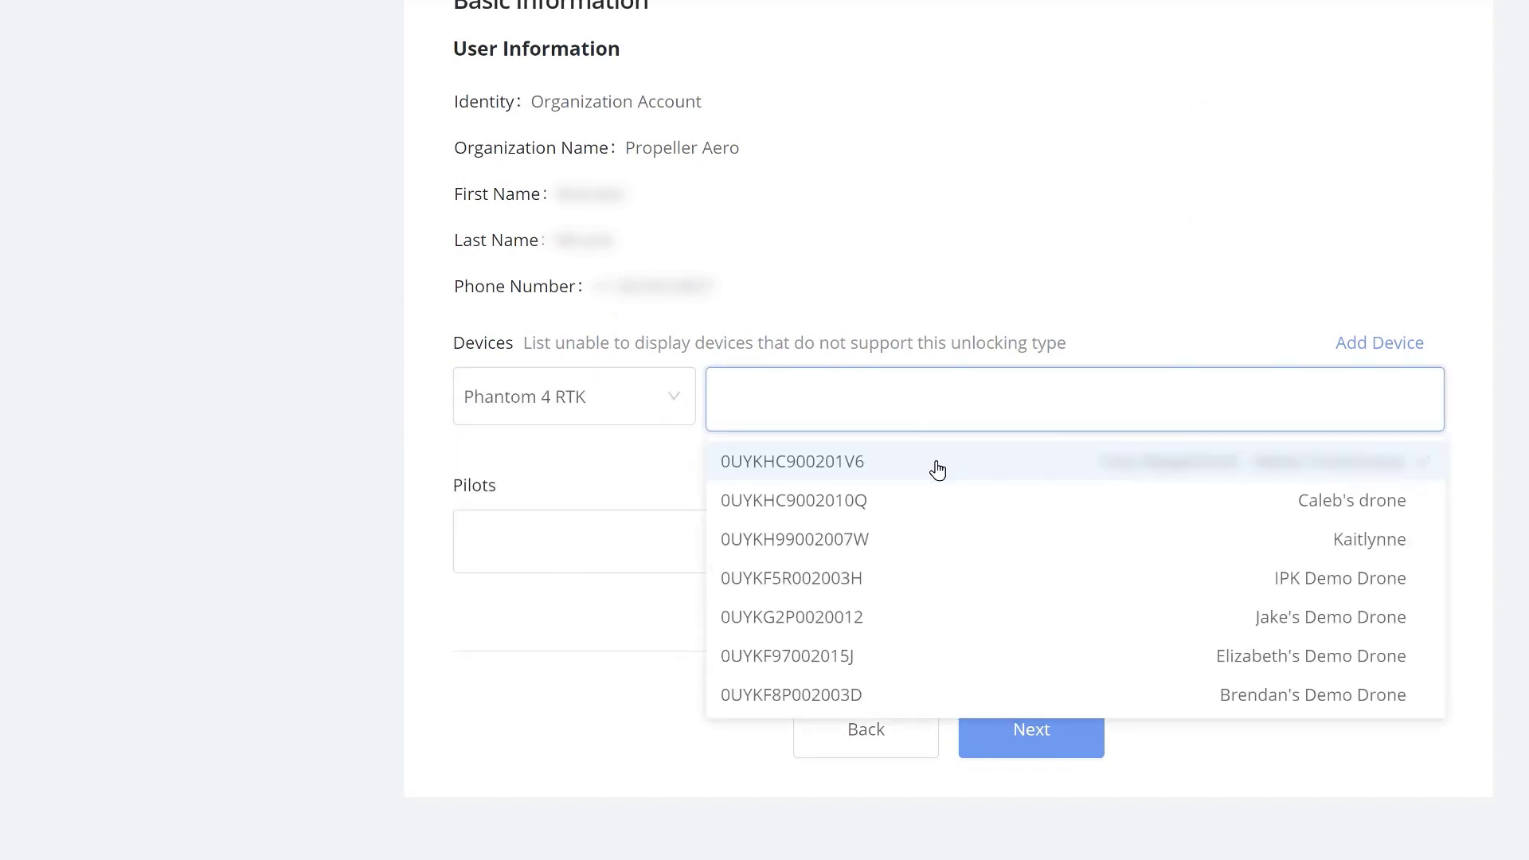
{"action": "left_click", "coordinate": [936, 696]}
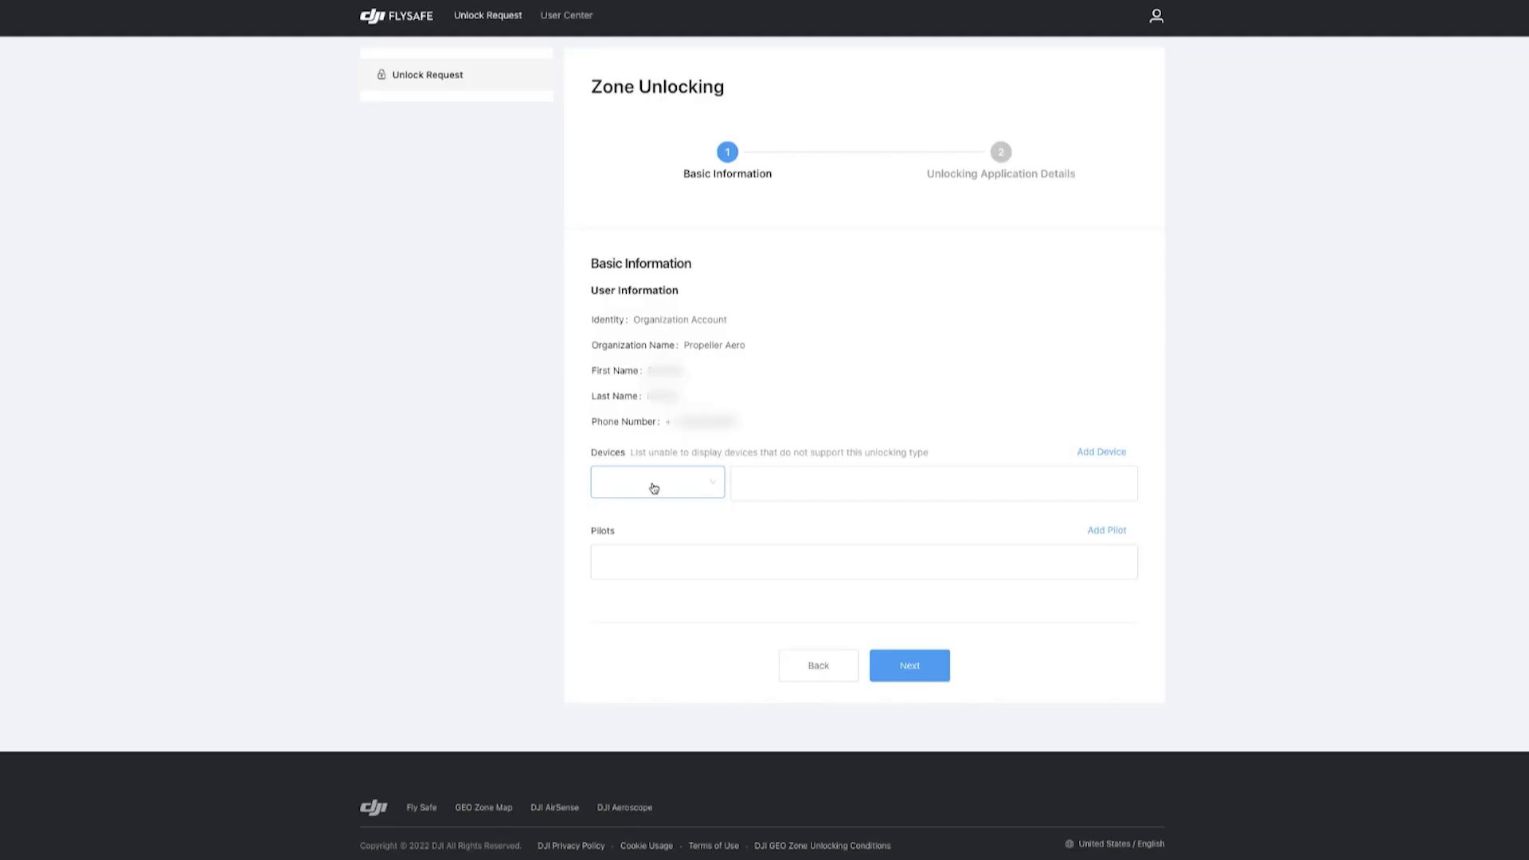
{"action": "left_click", "coordinate": [654, 488]}
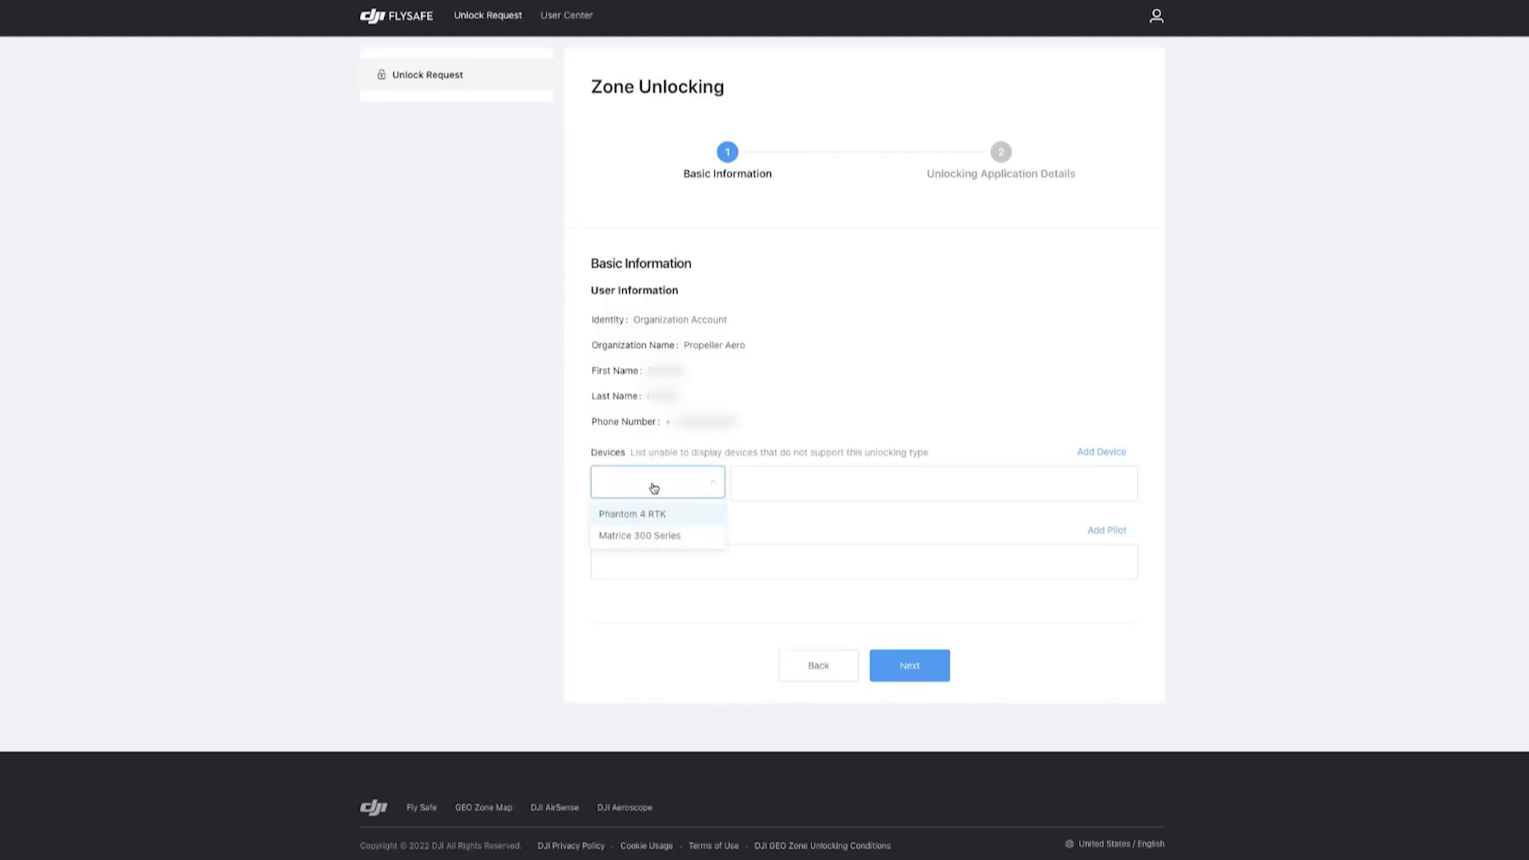
{"action": "left_click", "coordinate": [653, 514]}
{"action": "left_click", "coordinate": [812, 484]}
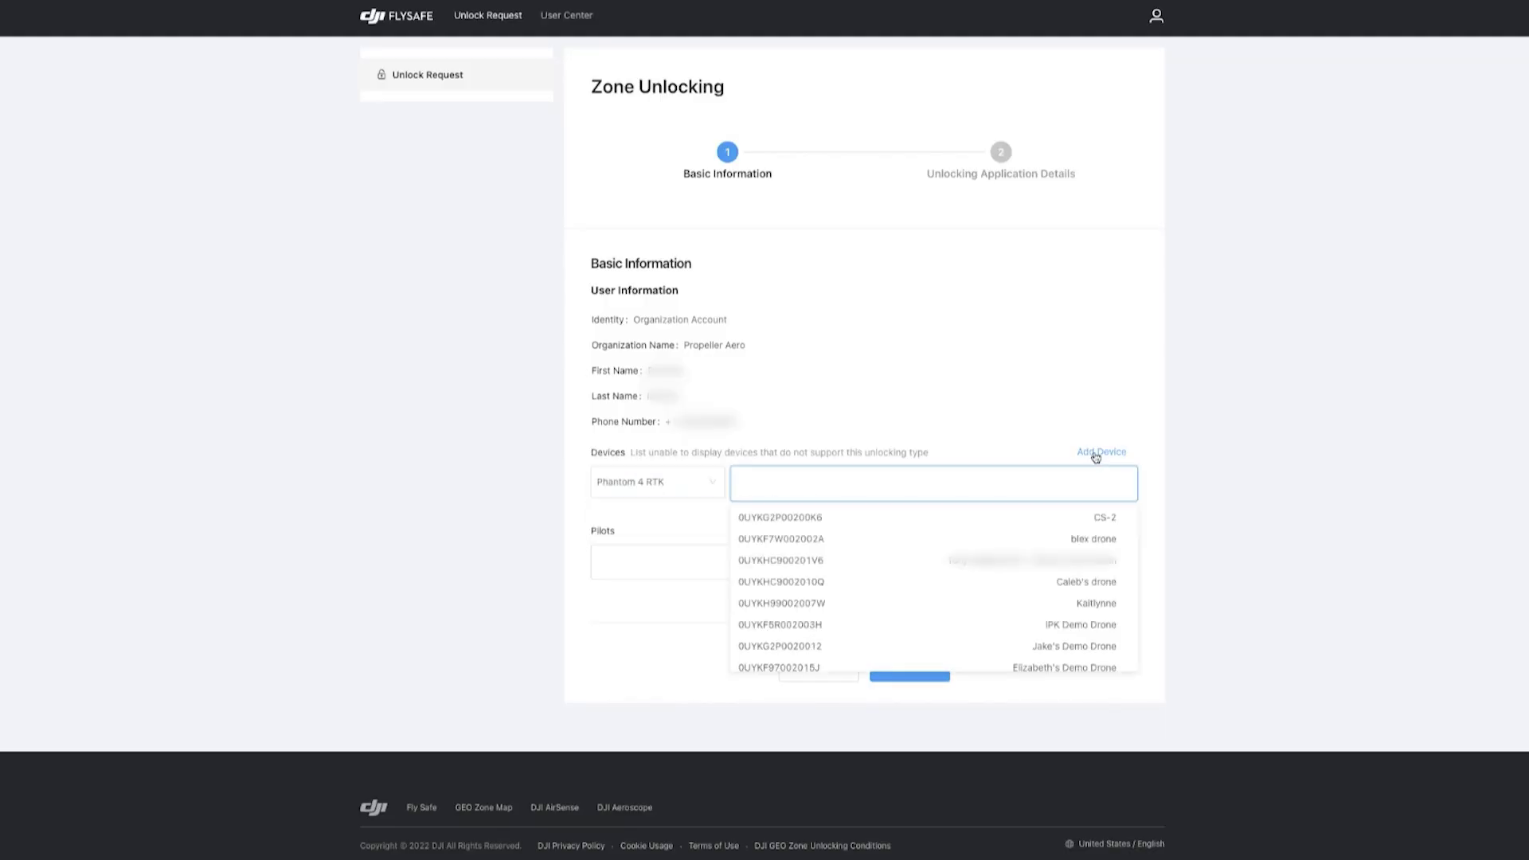
{"action": "left_click", "coordinate": [1101, 451]}
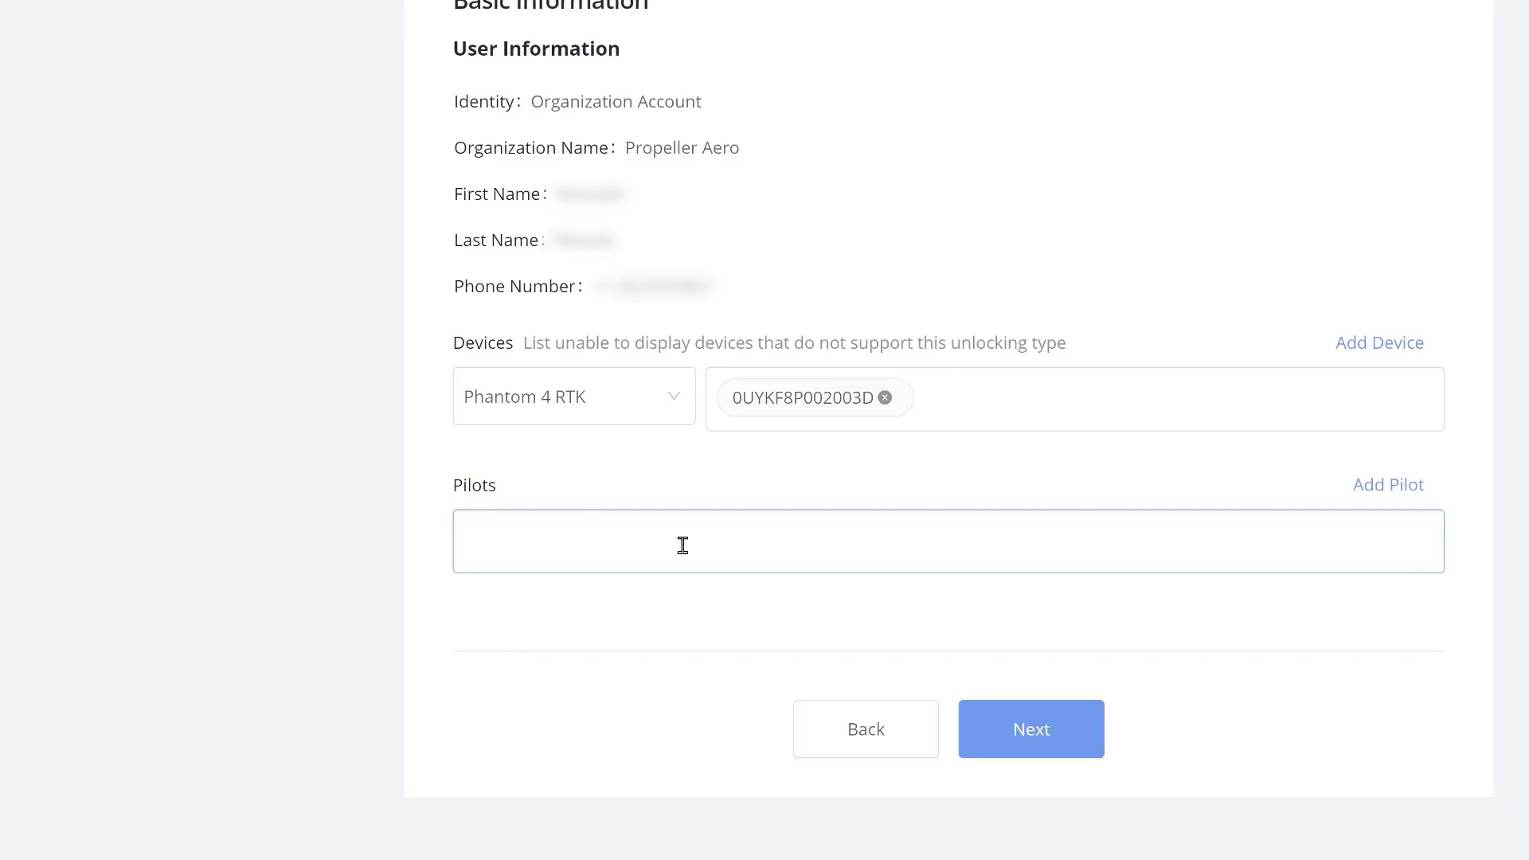
Assign a pilot, adding one by their DJI account email, then inspect zones near Washington Dulles
{"action": "left_click", "coordinate": [682, 545]}
{"action": "left_click", "coordinate": [689, 621]}
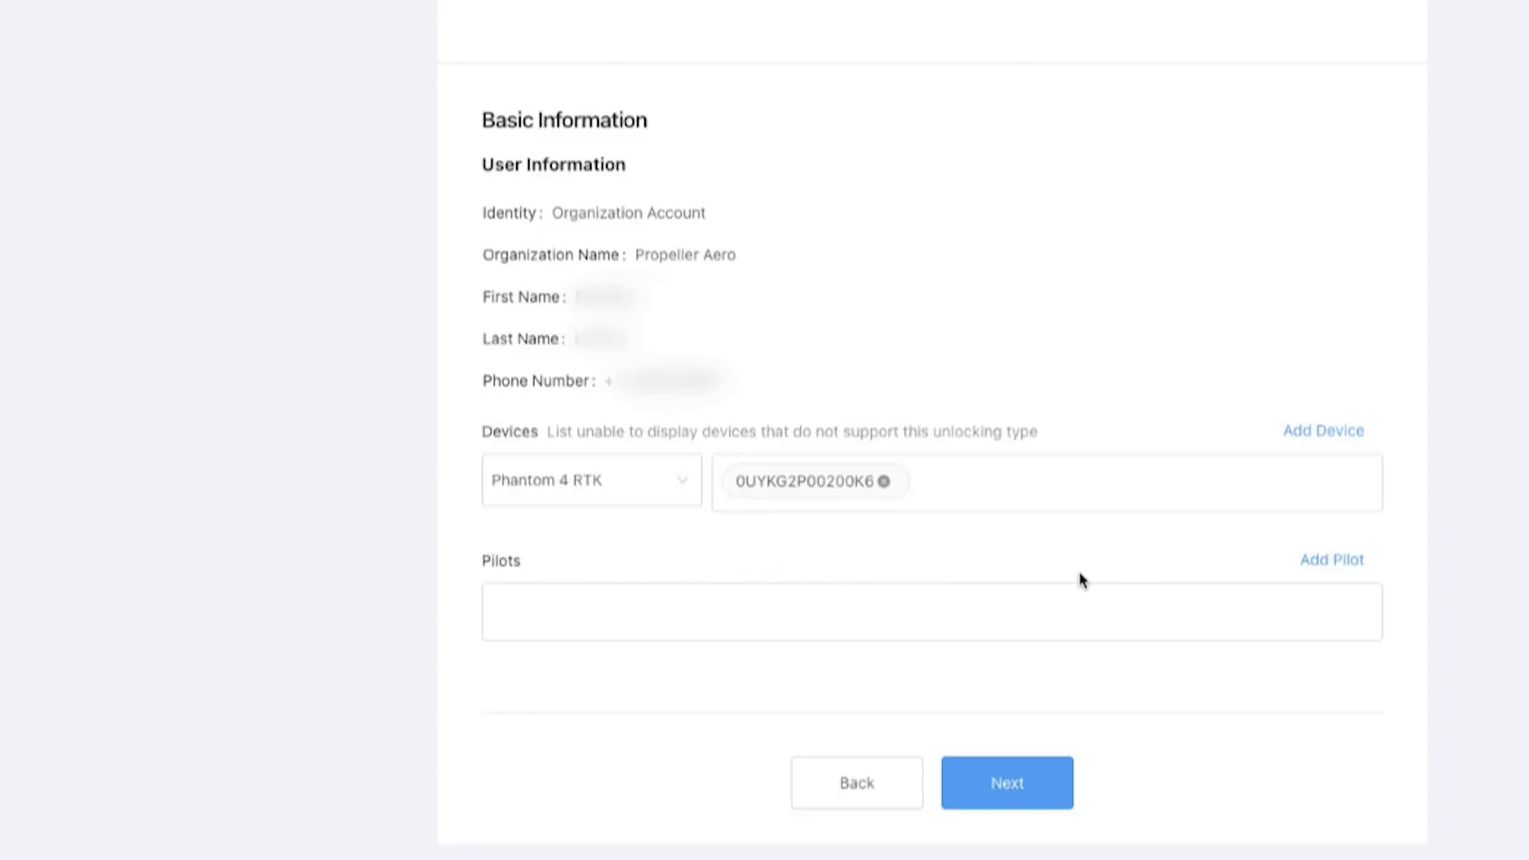
{"action": "left_click", "coordinate": [1337, 562]}
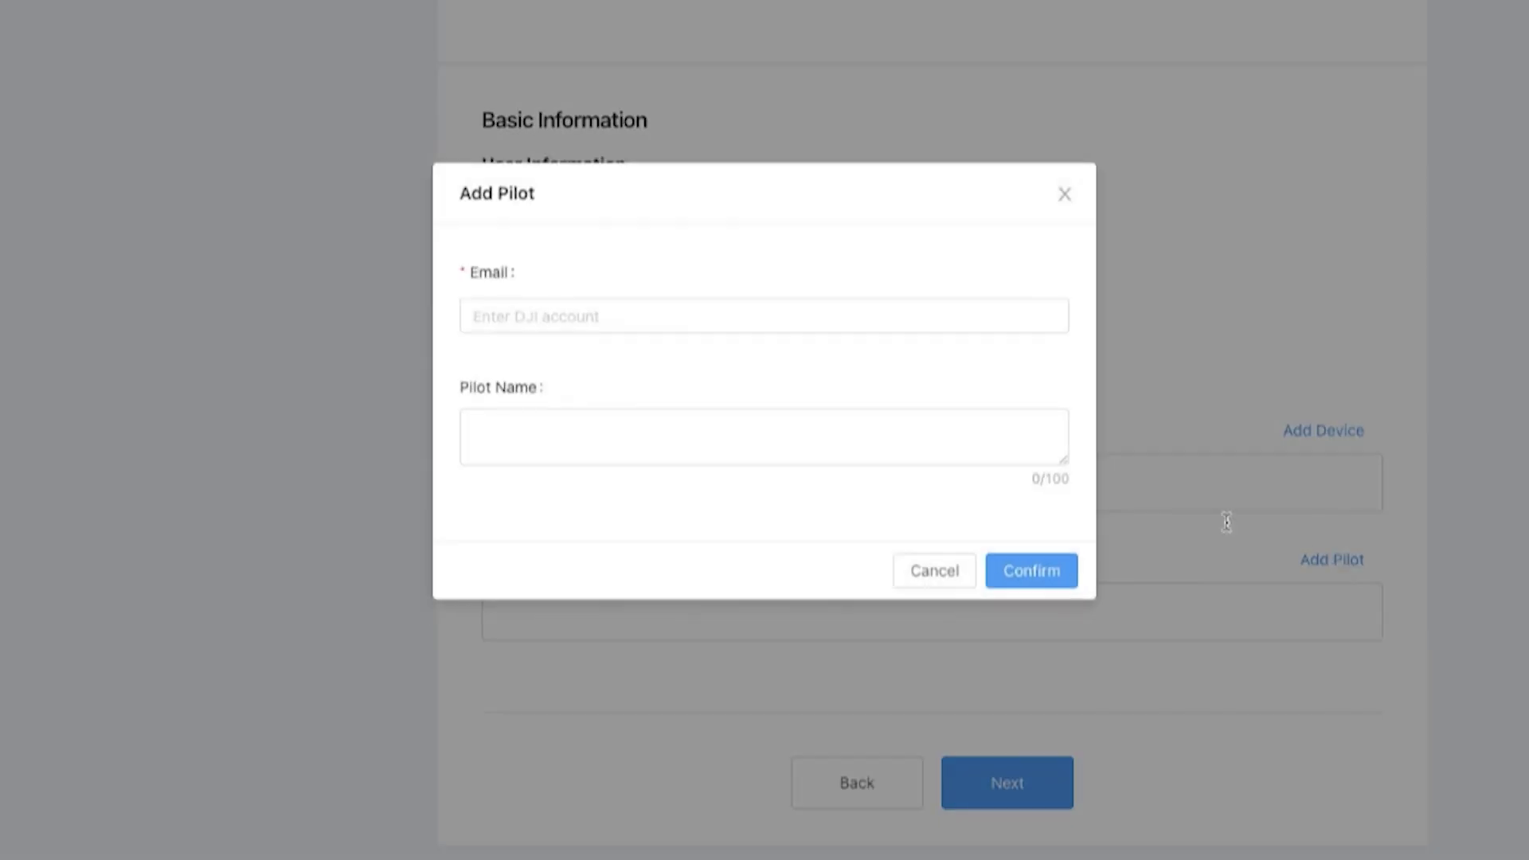
{"action": "left_click", "coordinate": [567, 318]}
{"action": "type", "text": "ma"}
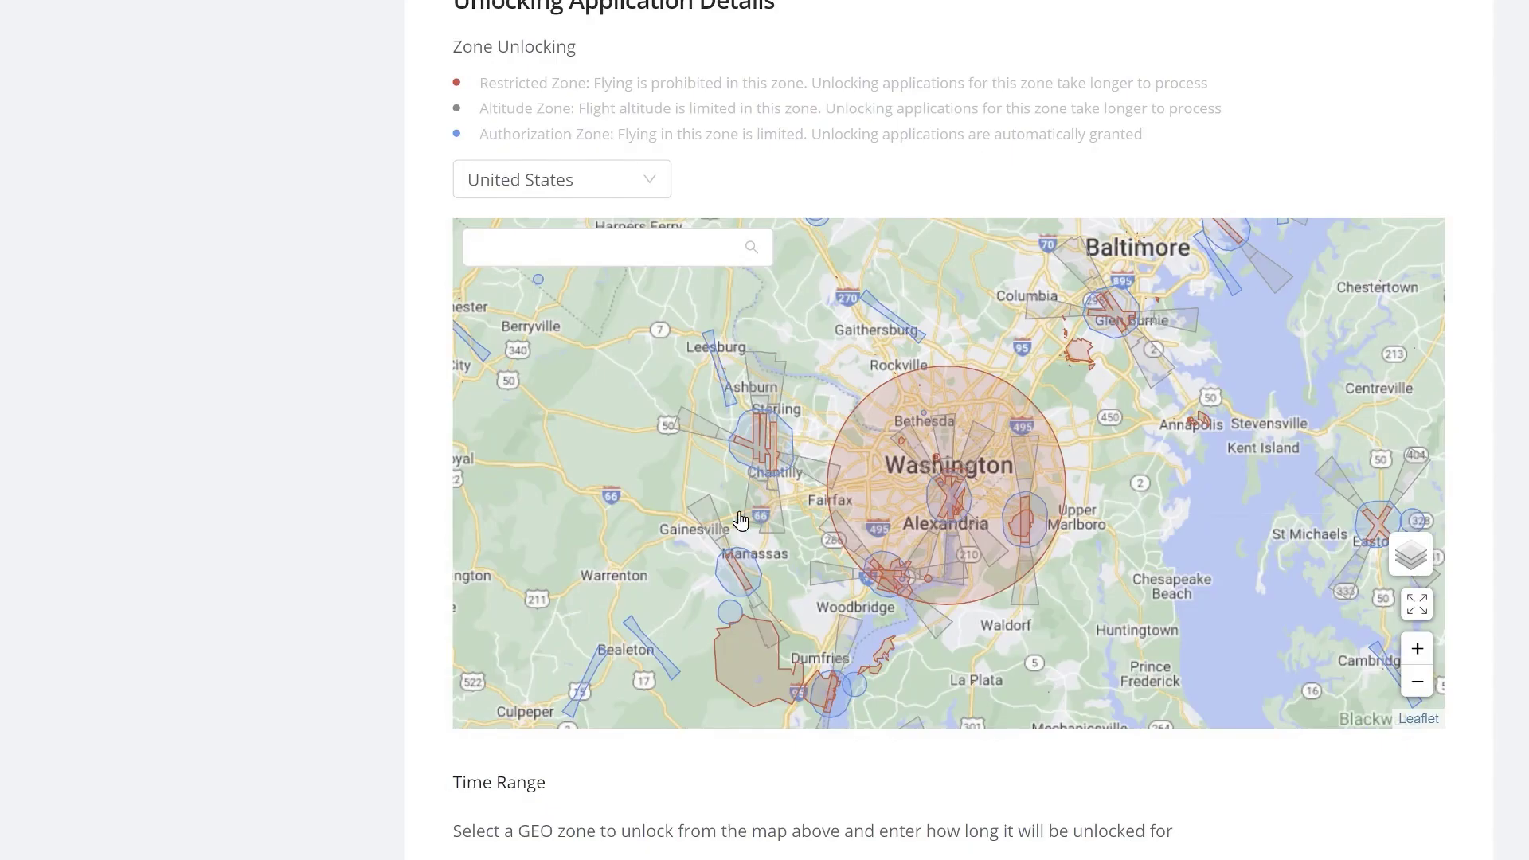
{"action": "left_click", "coordinate": [766, 530]}
{"action": "left_click", "coordinate": [804, 572]}
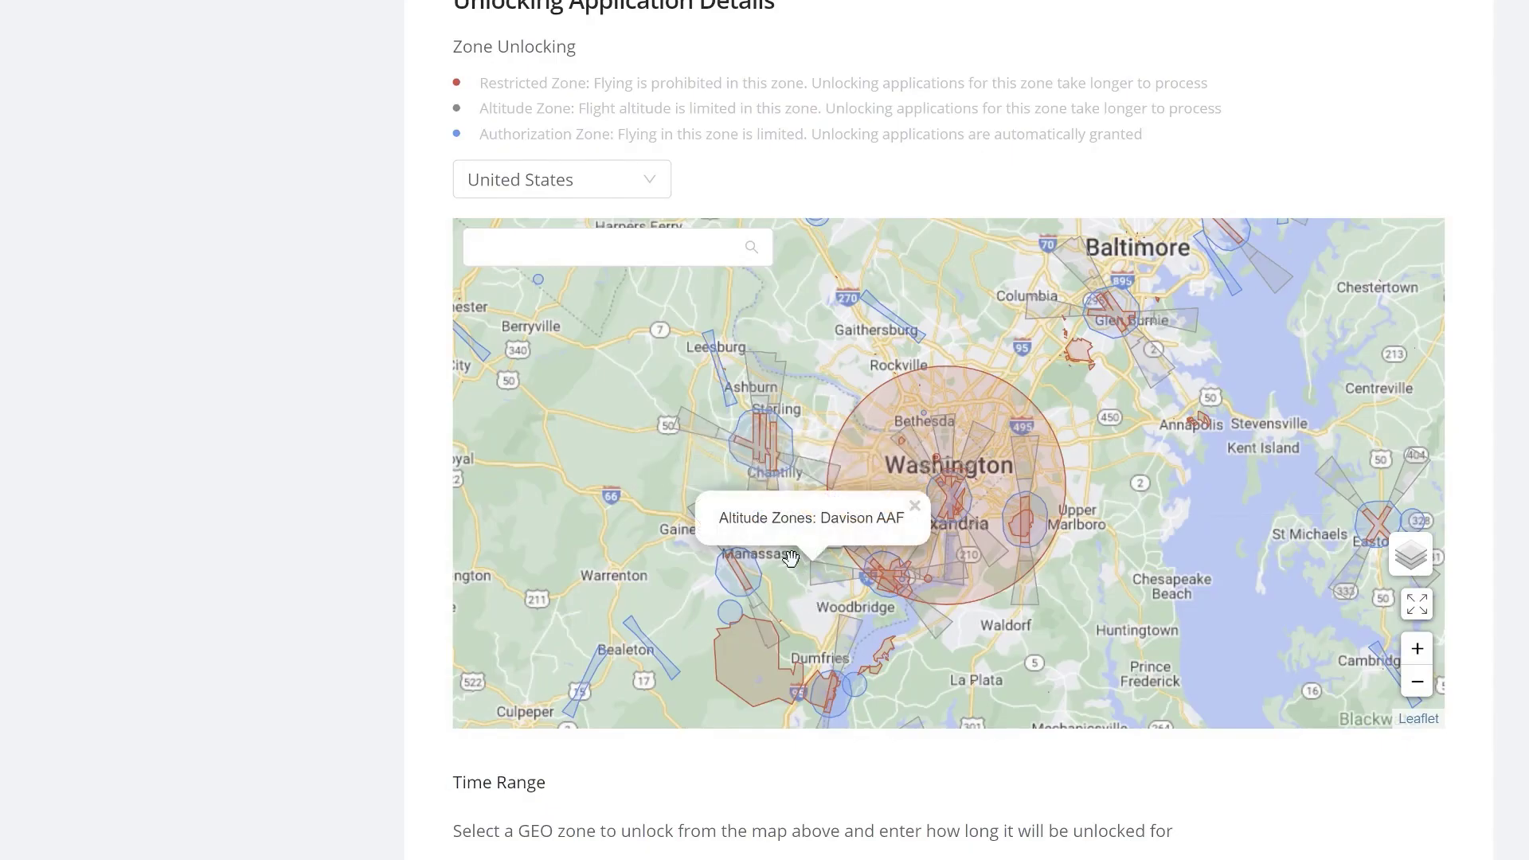
Move the map past Quantico toward Aden and select the Aden Fld authorization zone
{"action": "left_click_drag", "start_coordinate": [734, 690], "coordinate": [788, 571]}
{"action": "left_click", "coordinate": [815, 555]}
{"action": "scroll", "coordinate": [816, 550], "scroll_direction": "up", "scroll_amount": 1}
{"action": "scroll", "coordinate": [880, 461], "scroll_direction": "up", "scroll_amount": 1}
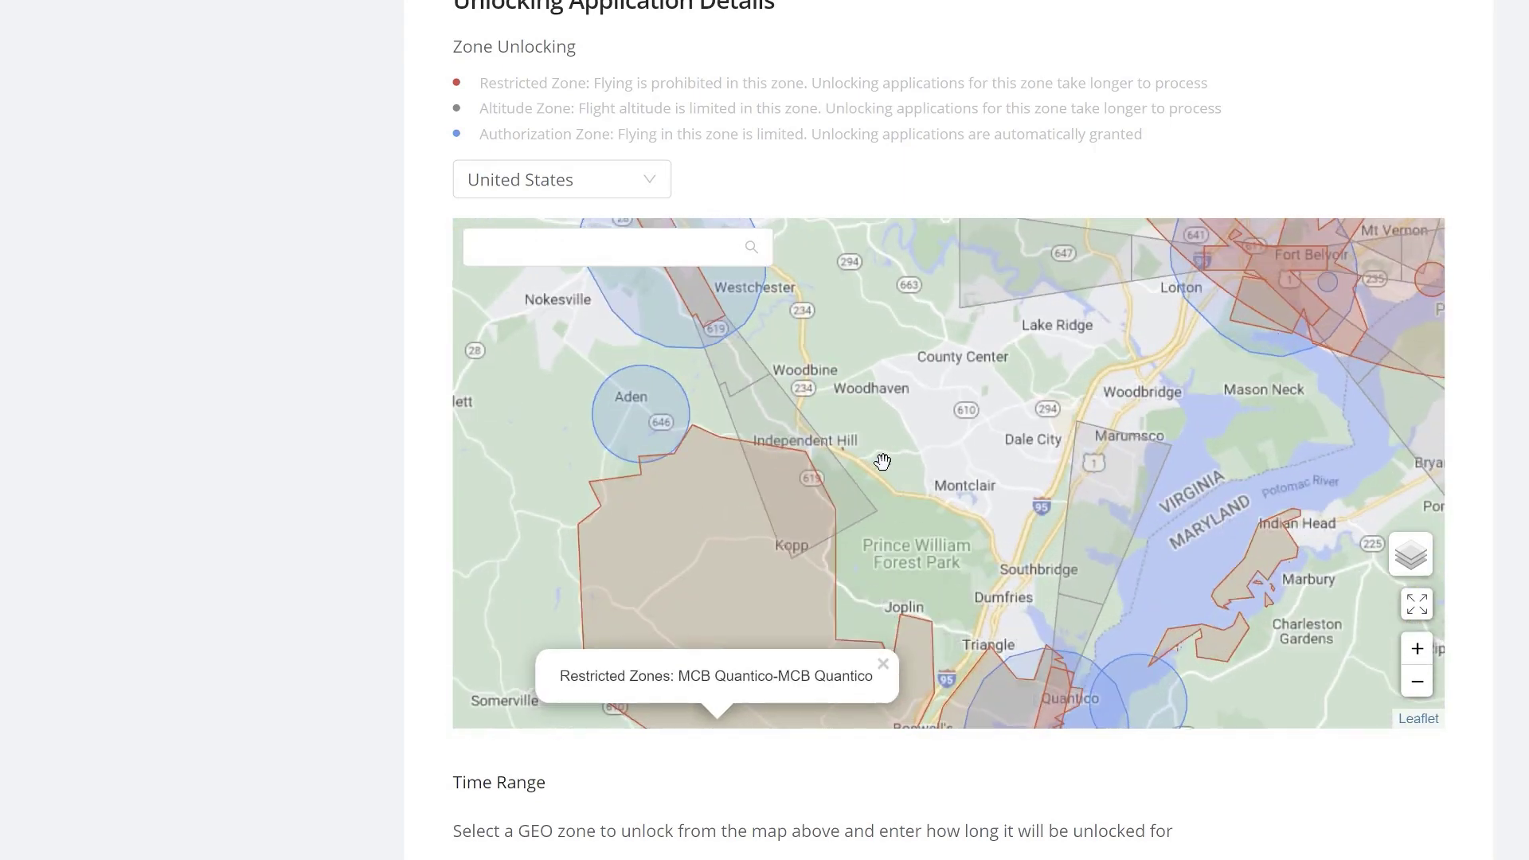
{"action": "left_click_drag", "start_coordinate": [877, 422], "coordinate": [963, 461]}
{"action": "left_click", "coordinate": [704, 460]}
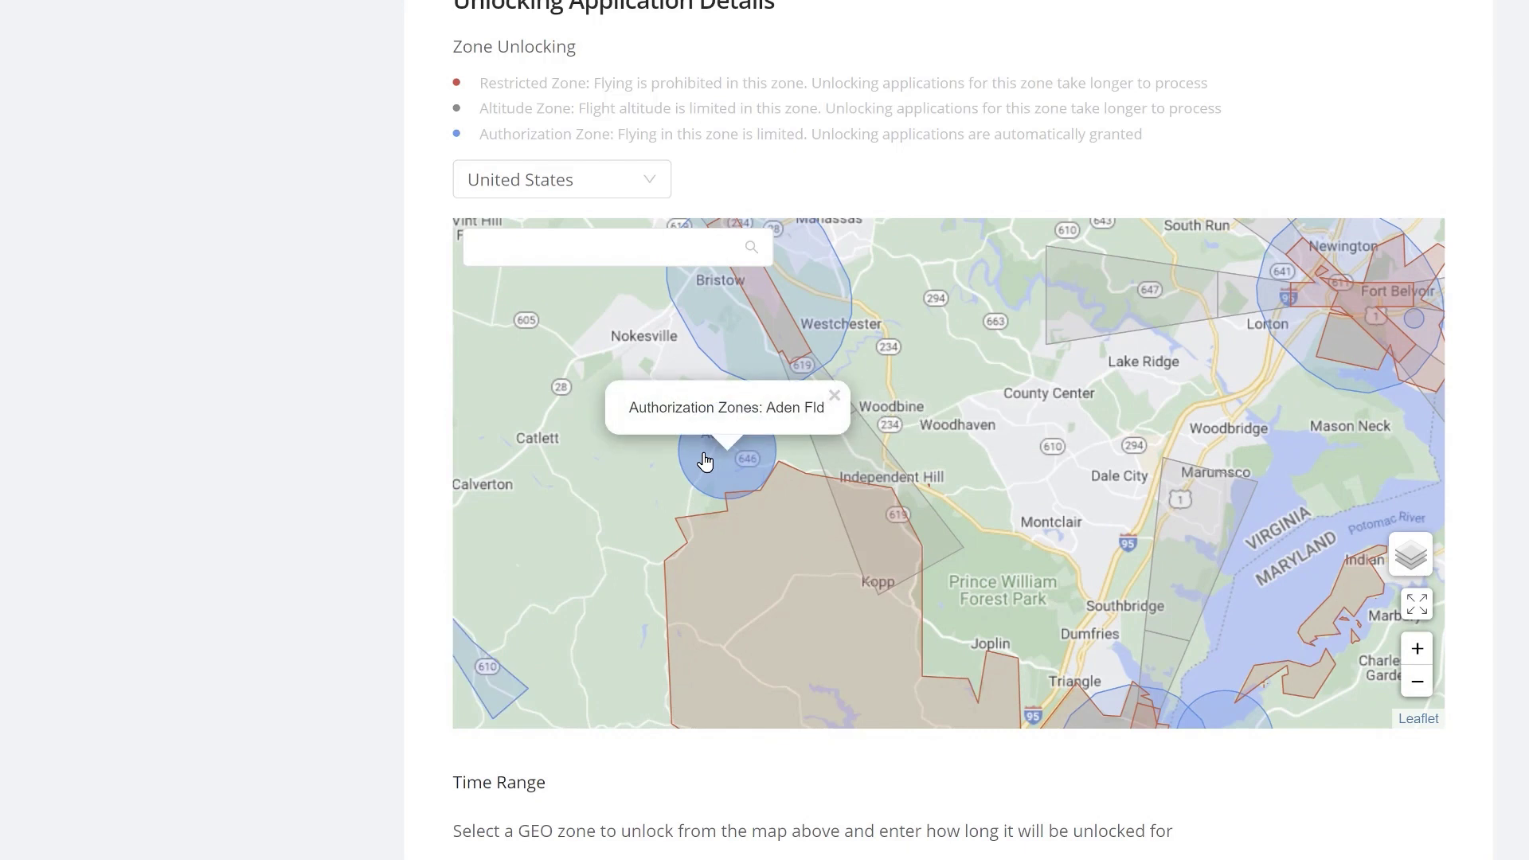
{"action": "left_click", "coordinate": [705, 461]}
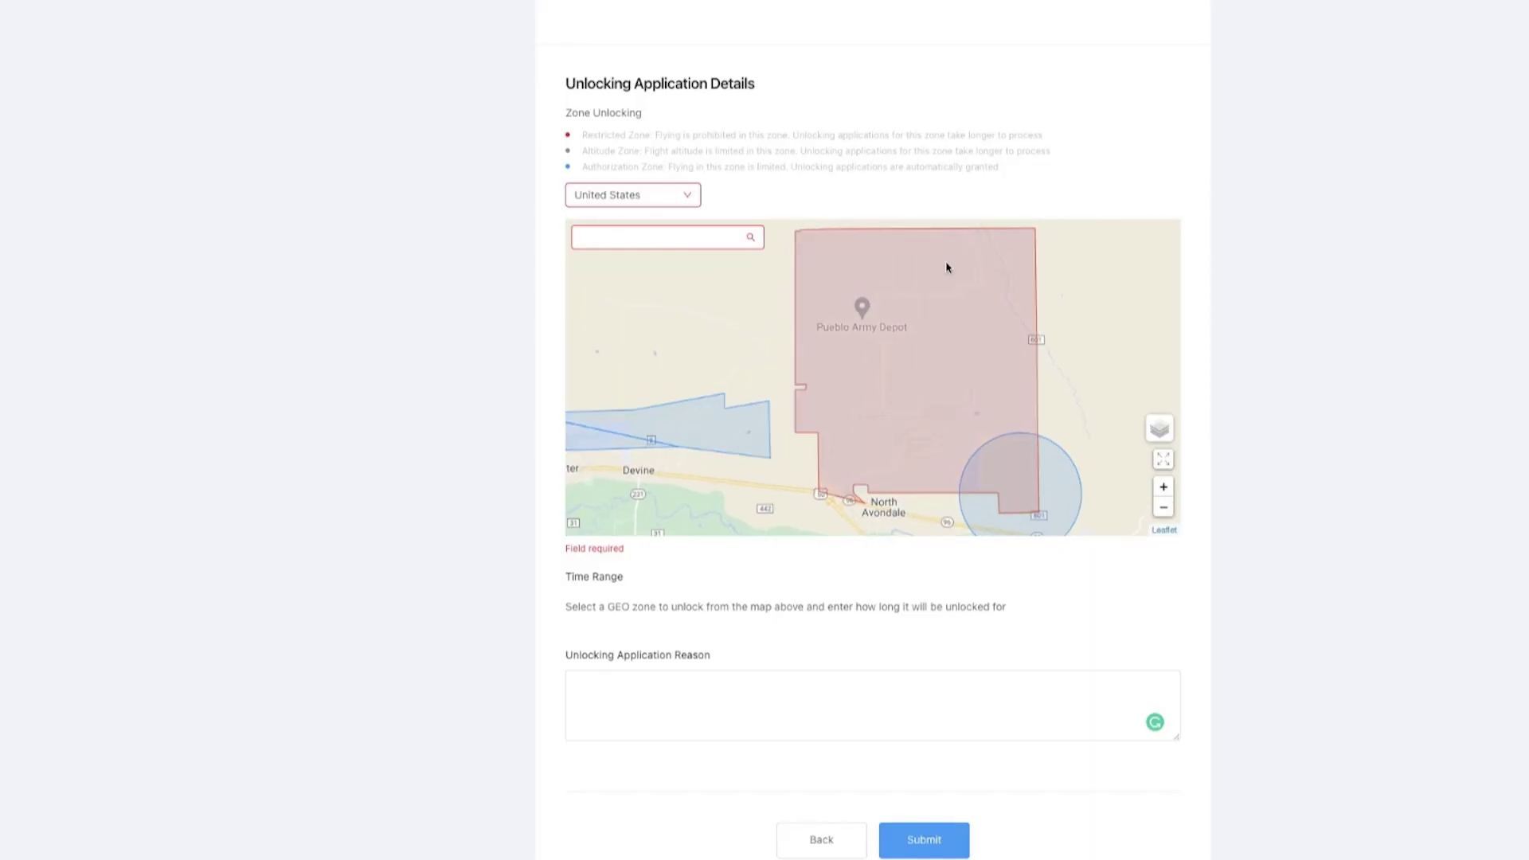
Select the red Pueblo Chemical Depot restricted zone and the nearby blue Youtsey zone
{"action": "left_click", "coordinate": [948, 277]}
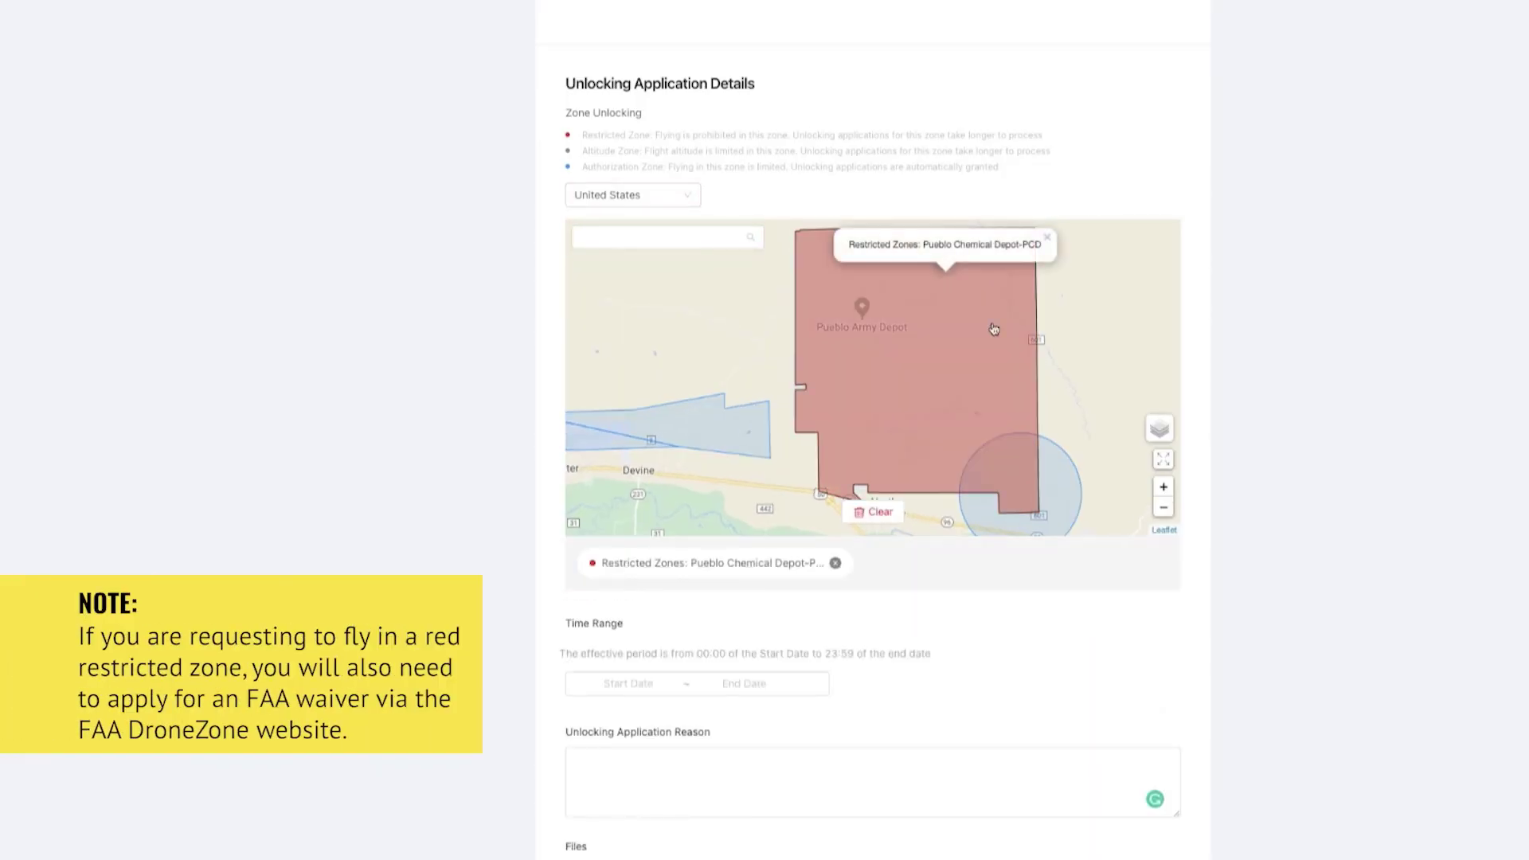
{"action": "left_click", "coordinate": [1066, 498]}
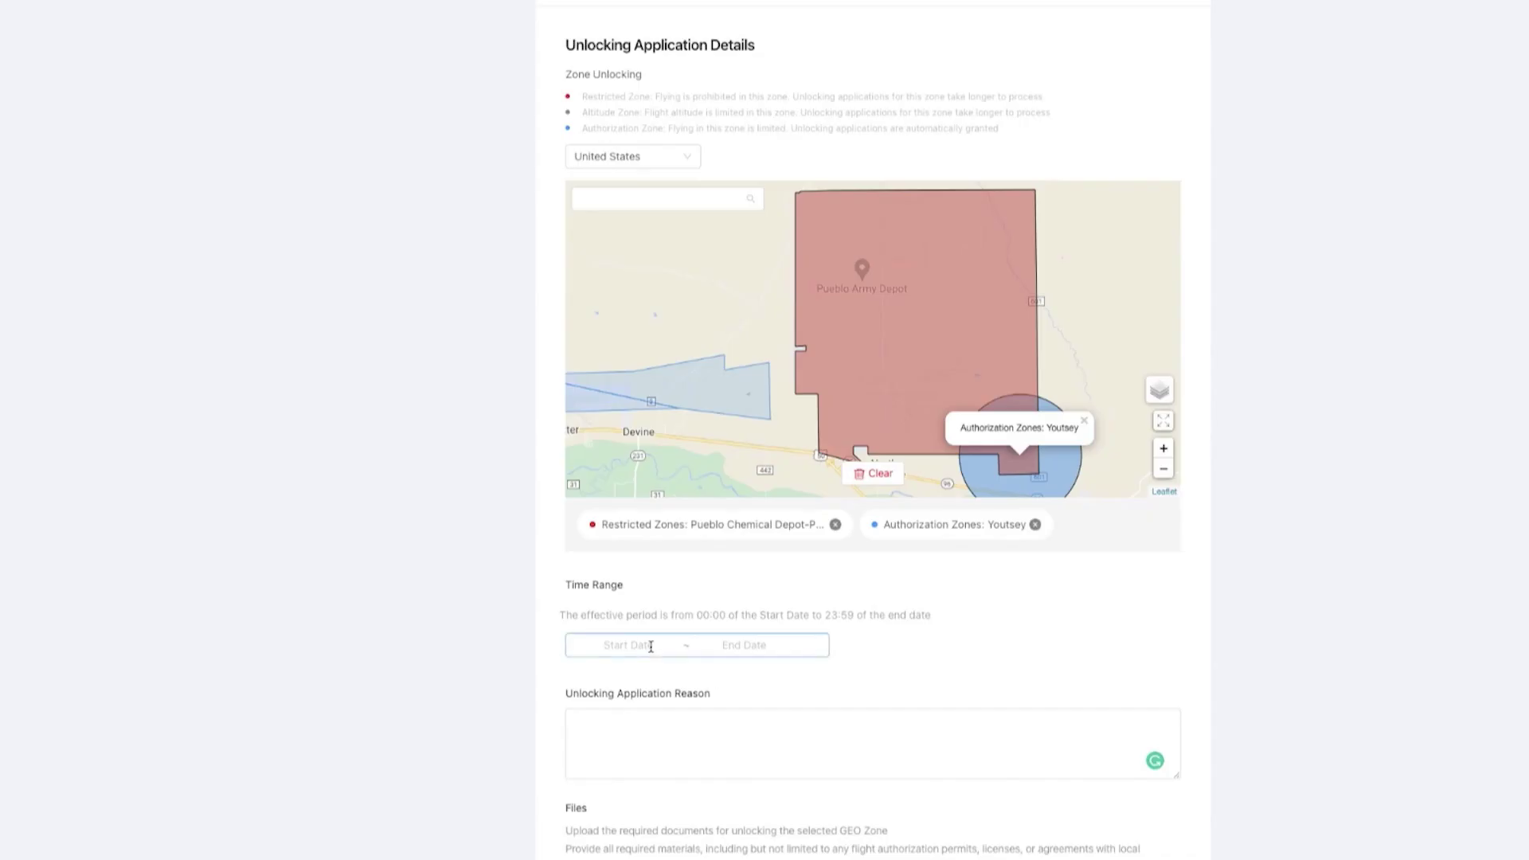
{"action": "left_click", "coordinate": [652, 646]}
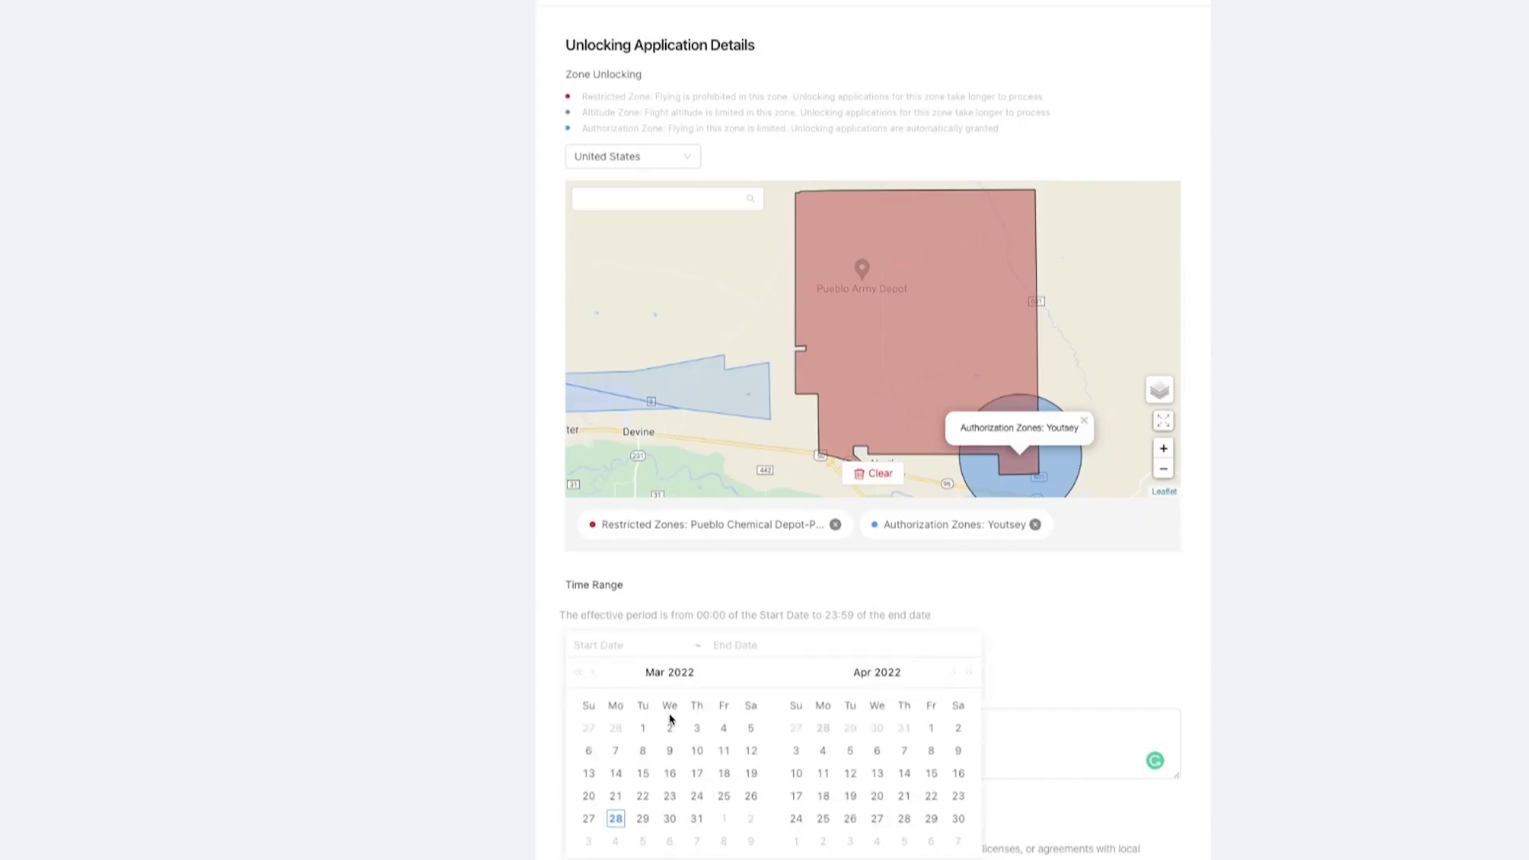
{"action": "left_click", "coordinate": [696, 821]}
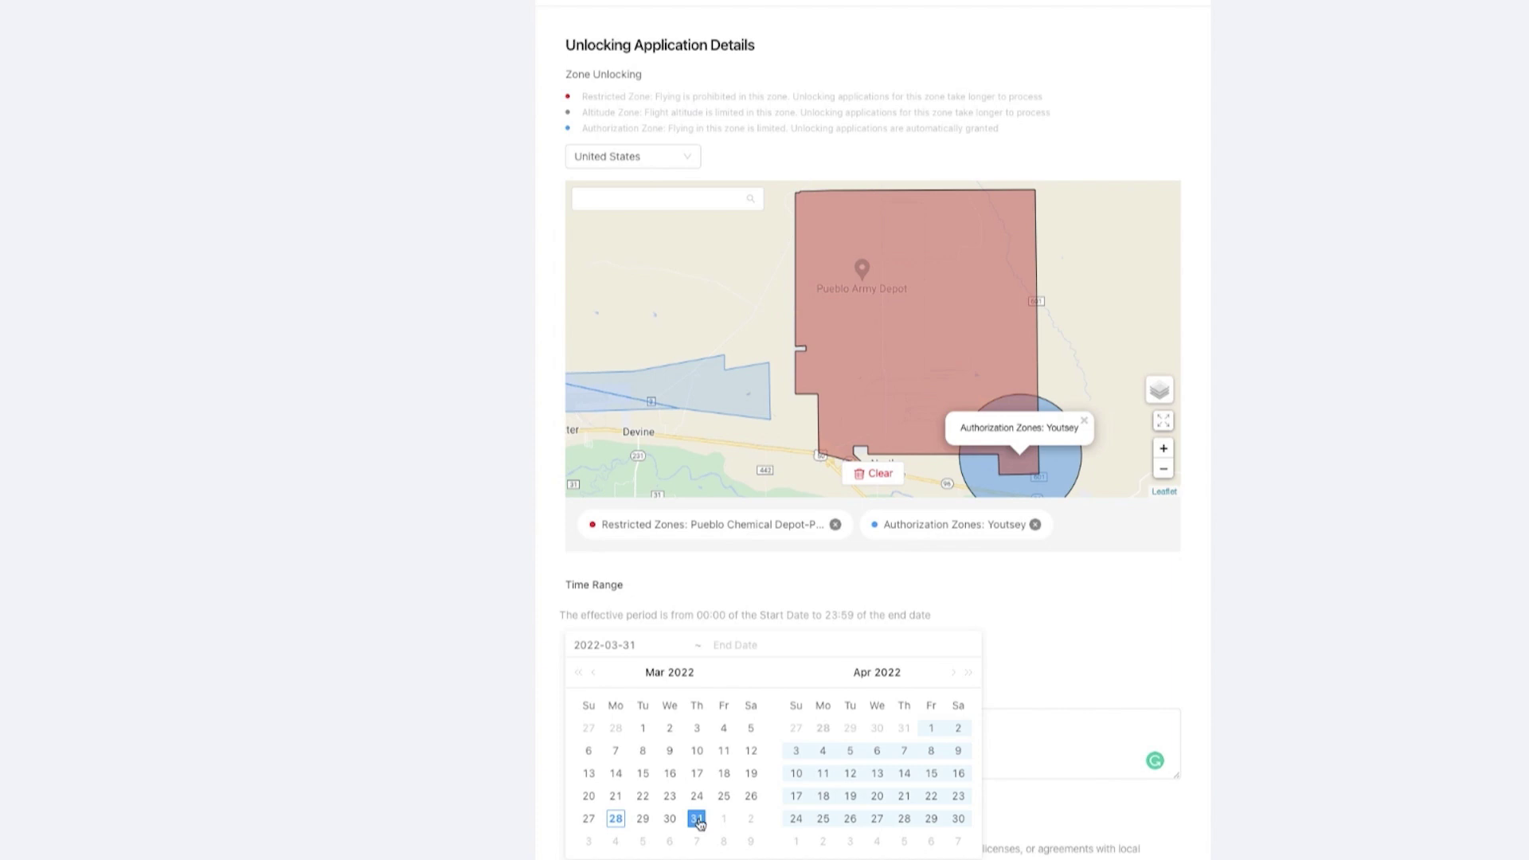
{"action": "left_click", "coordinate": [931, 727]}
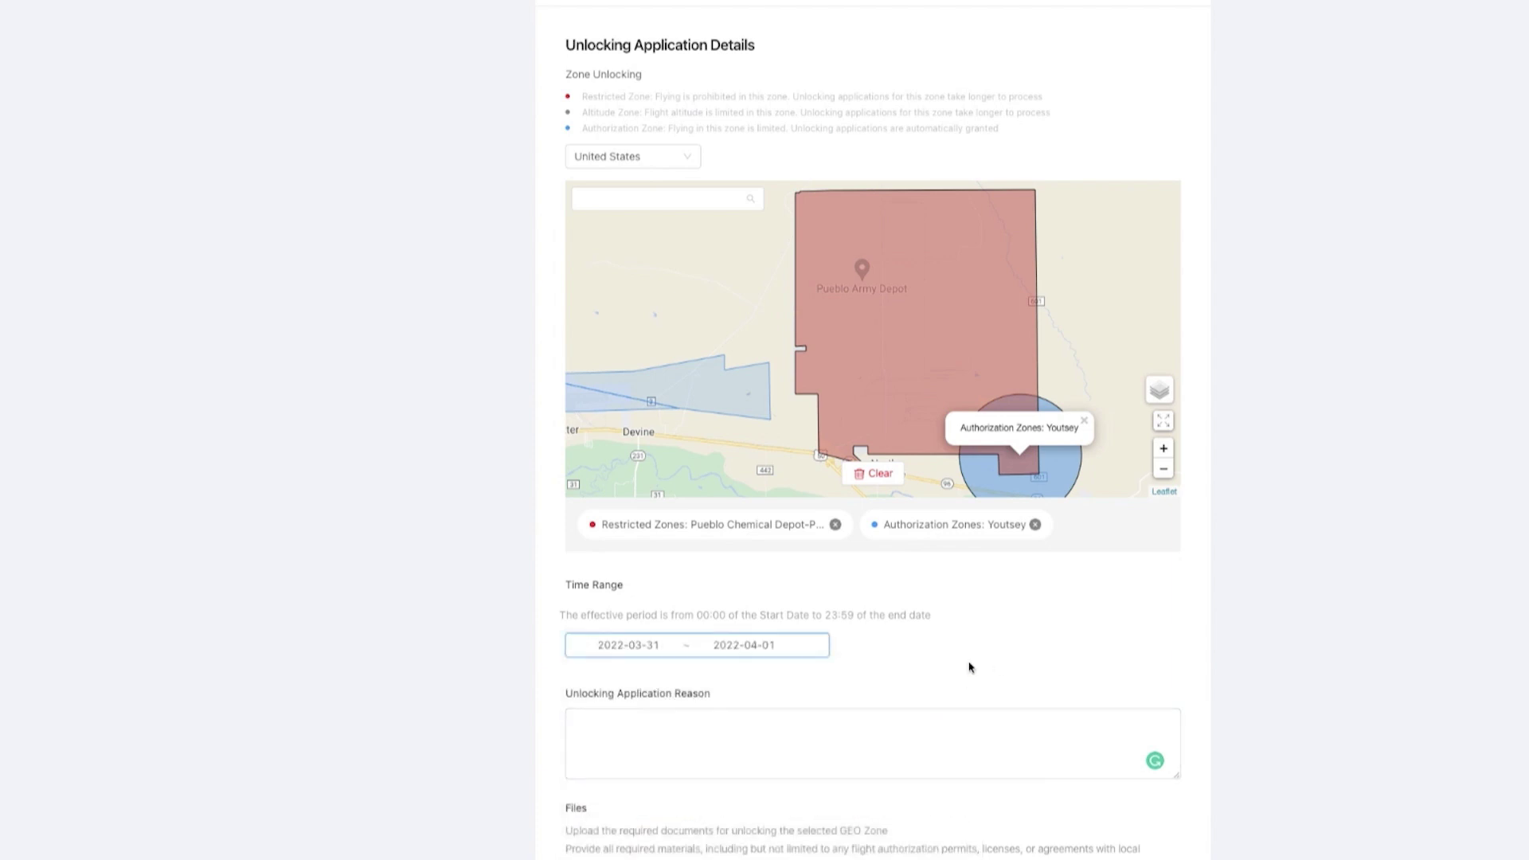
{"action": "left_click", "coordinate": [641, 730]}
{"action": "type", "text": "Pilot in command (PIC) will set the boundaries of the flight path into the software to avoid aircraft from flying away that might cause a loss of connection. PIC will determine and ensure safe Minimum Obstruction Clearance Altitude (MOCA) and that sUAS has the home point. before launching. In case of loss of communication between sUAS and controller, sUAS will activate an autom"}
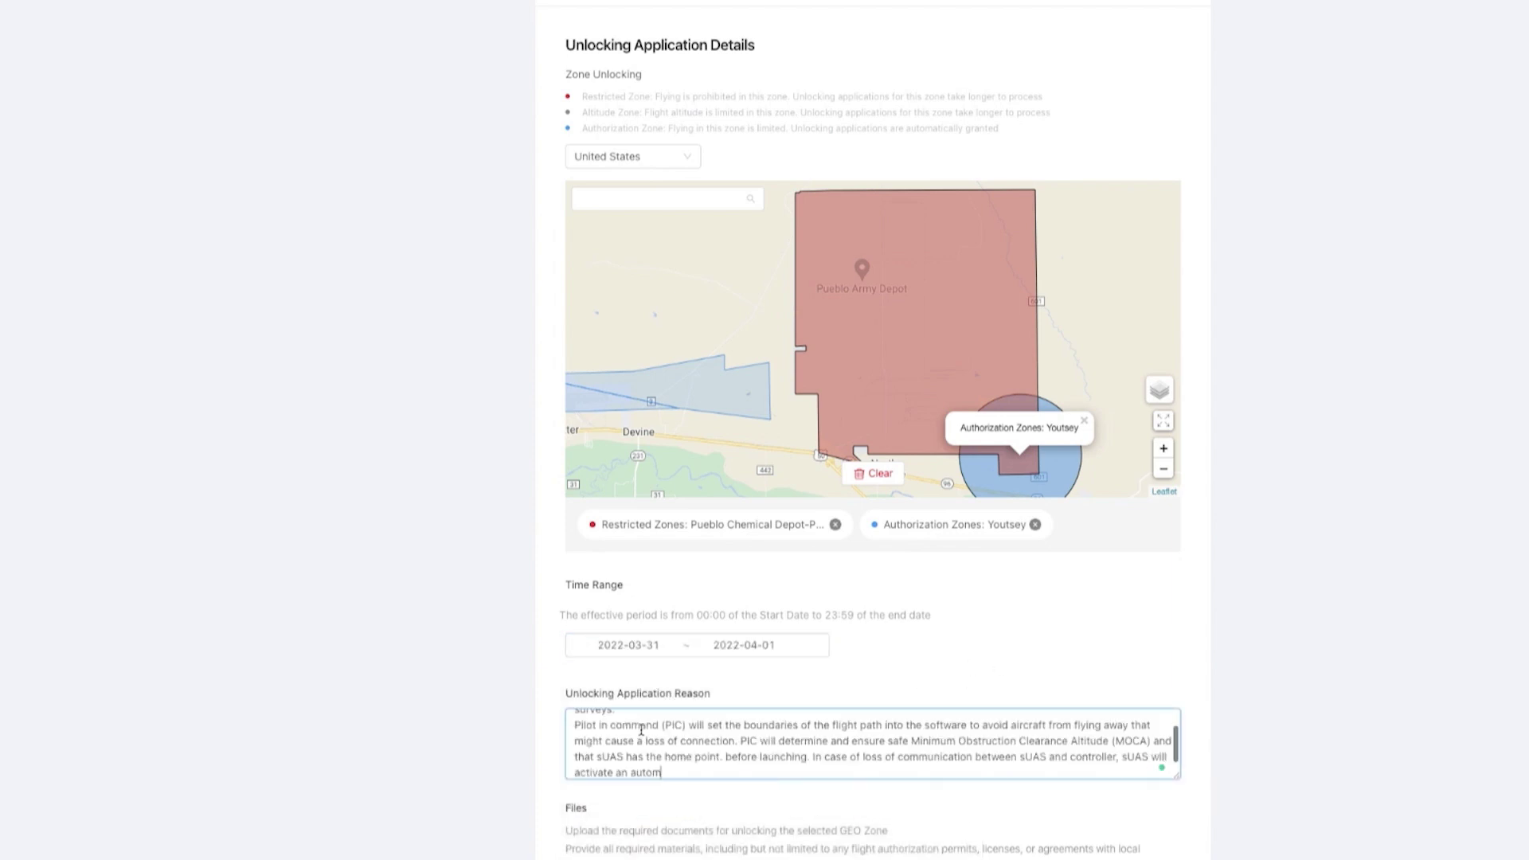
{"action": "scroll", "coordinate": [1204, 711], "scroll_direction": "down", "scroll_amount": 3}
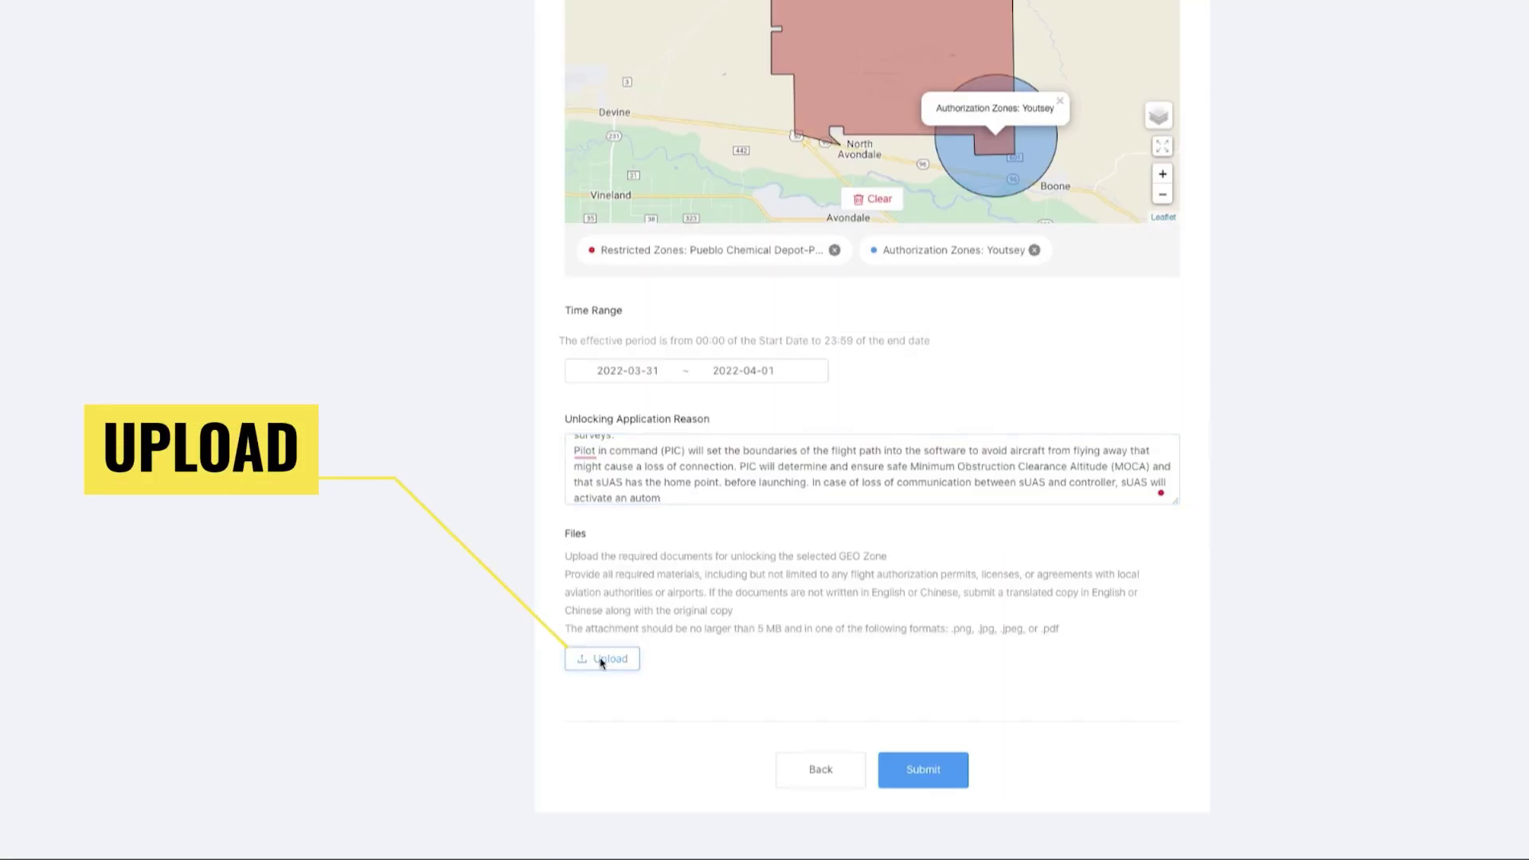
Attach FAA Waiver.pdf from Documents > March 31 flight docs as the supporting document
{"action": "left_click", "coordinate": [602, 663]}
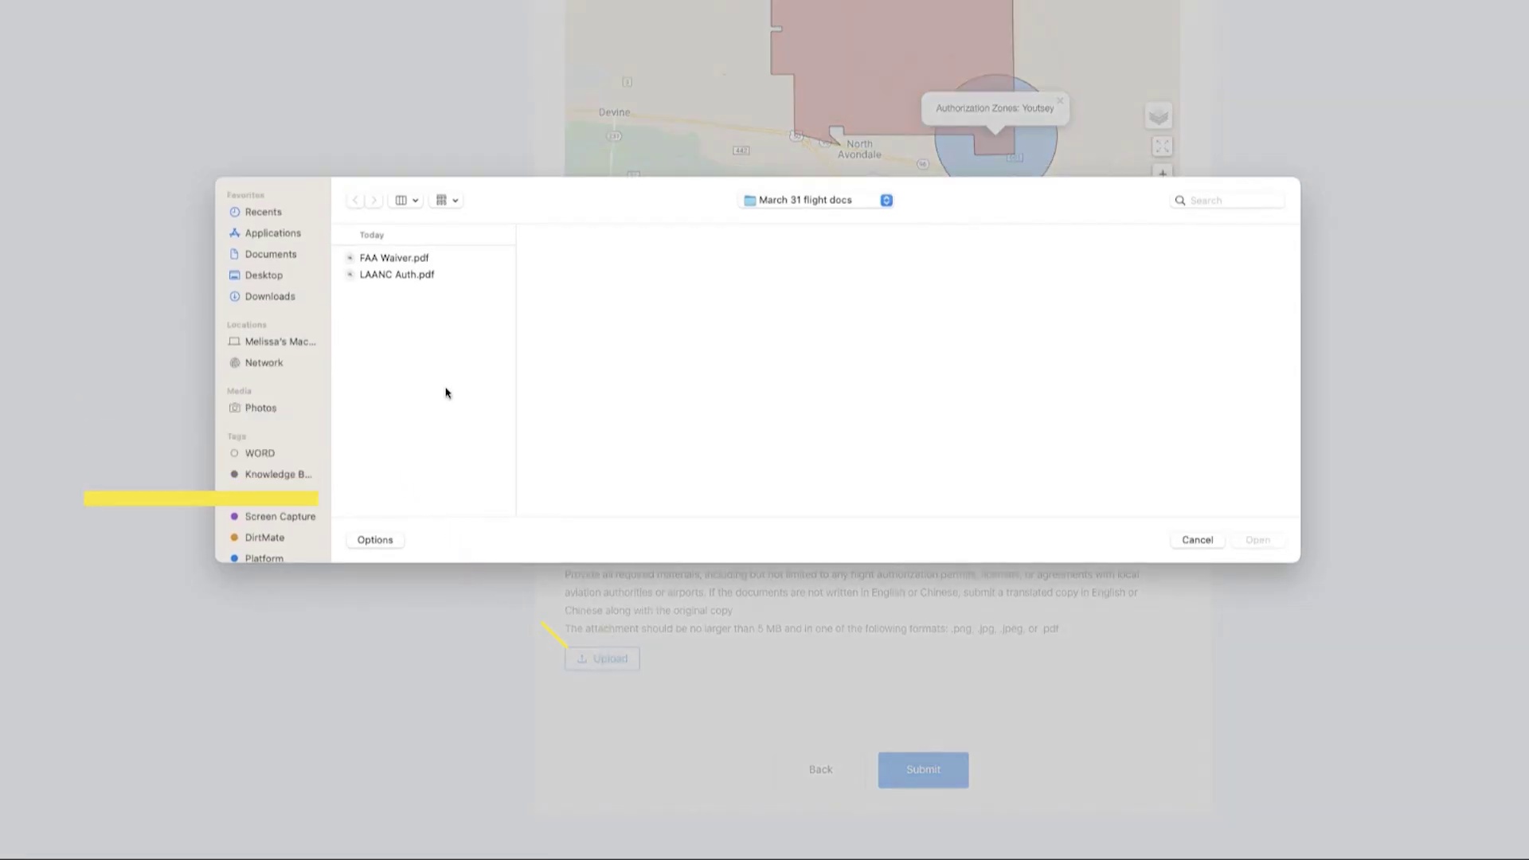
{"action": "left_click", "coordinate": [280, 254]}
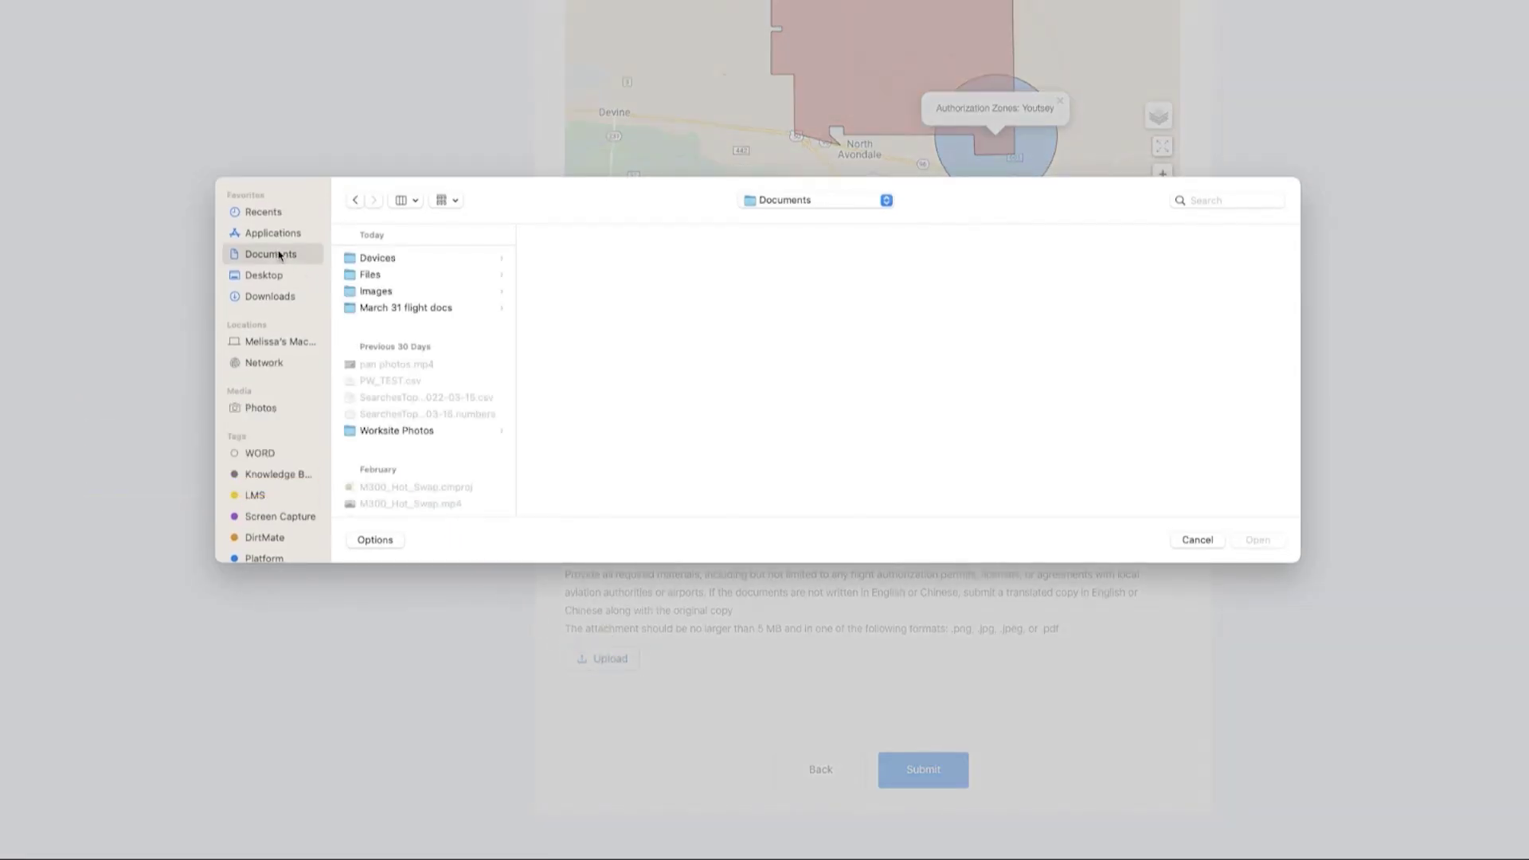
{"action": "left_click", "coordinate": [391, 309]}
{"action": "left_click", "coordinate": [586, 258]}
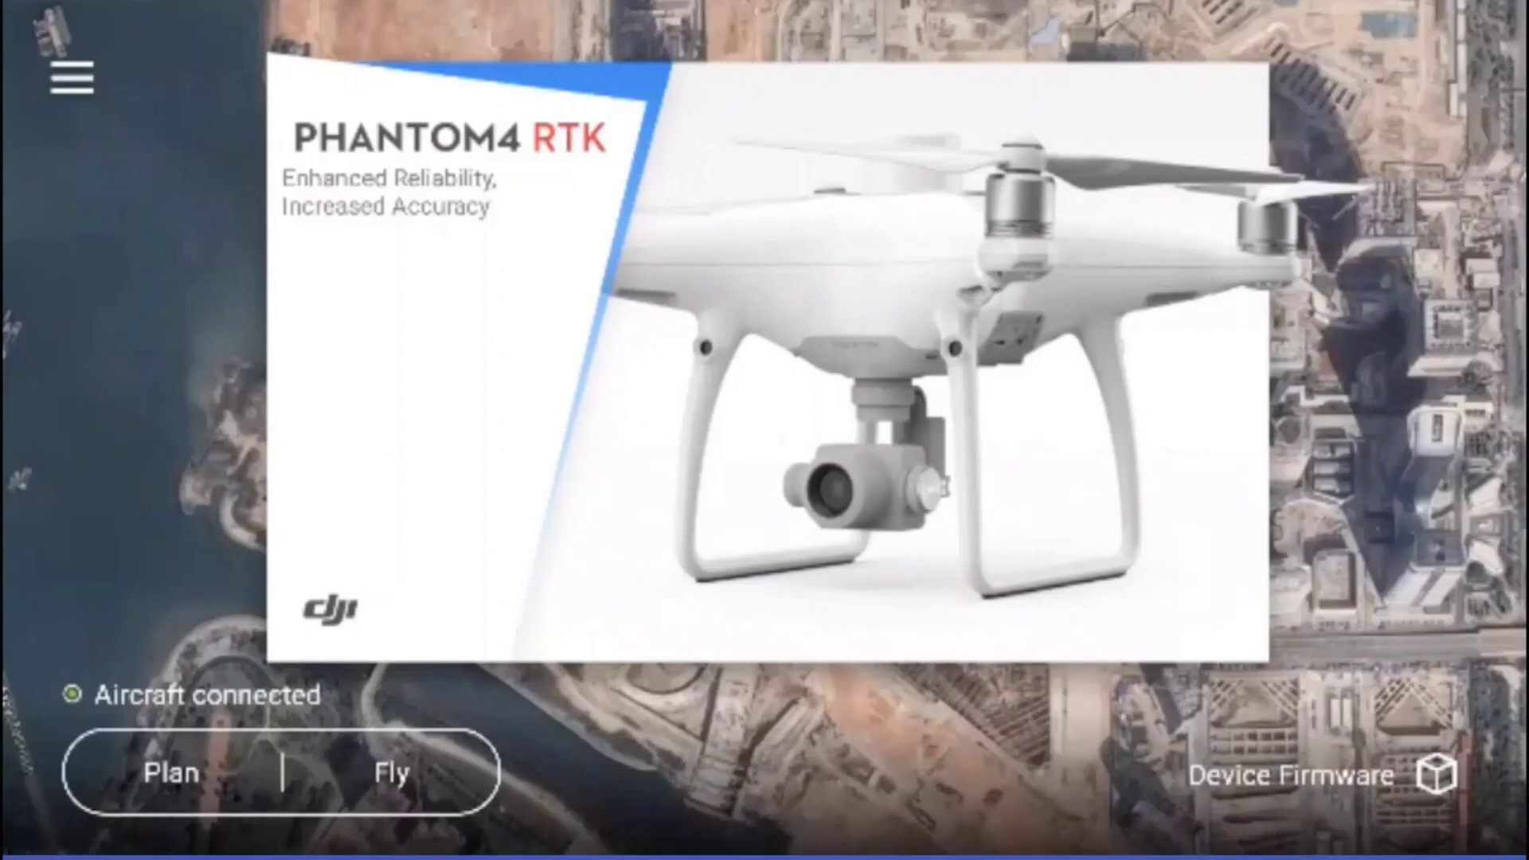
Enter the live flight view and open the Aircraft Settings list
{"action": "left_click", "coordinate": [408, 787]}
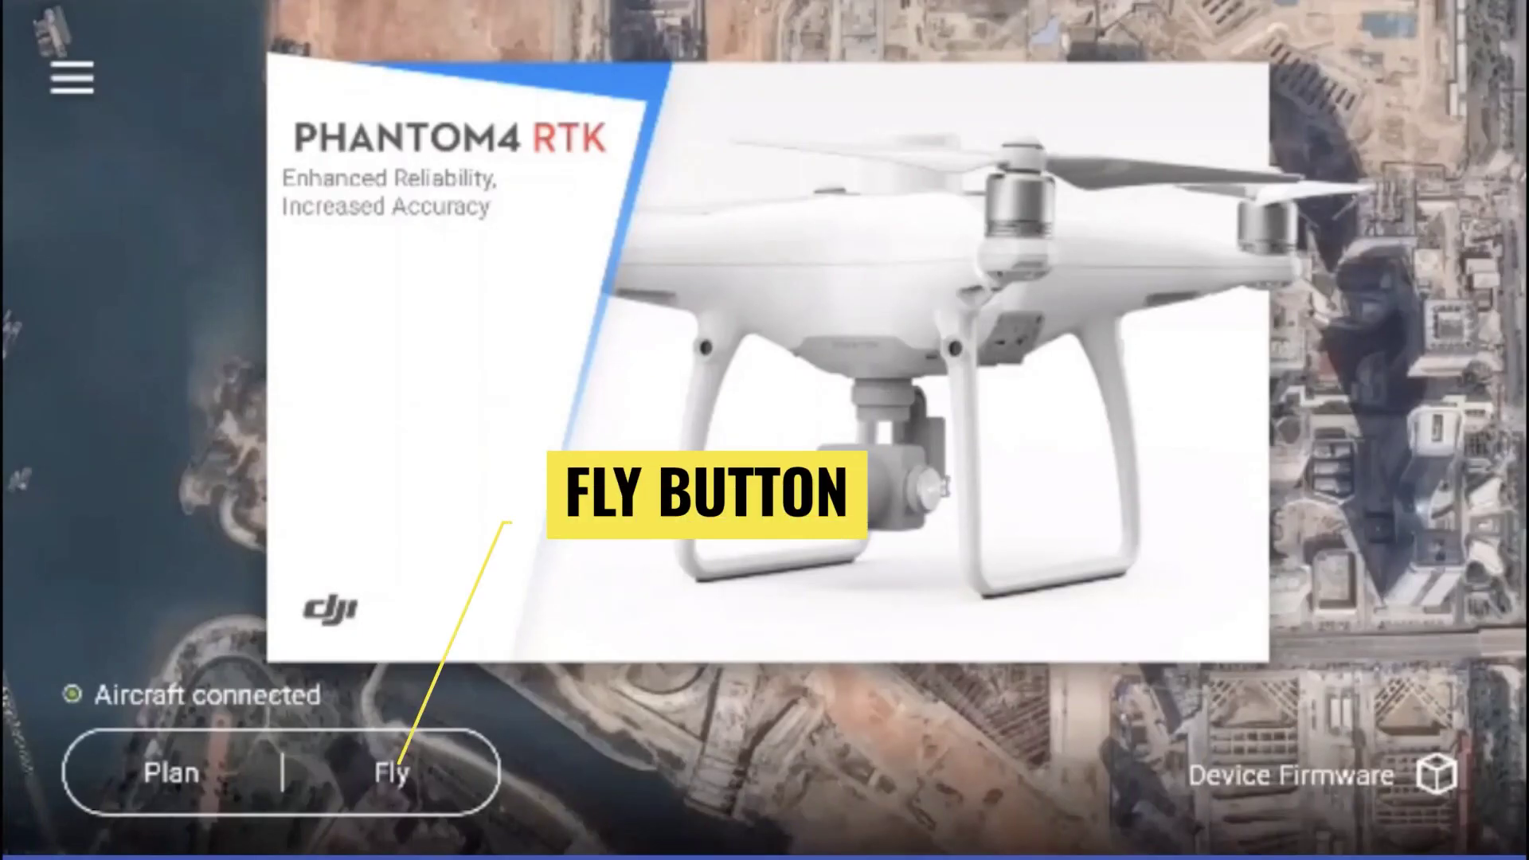
{"action": "left_click", "coordinate": [409, 786]}
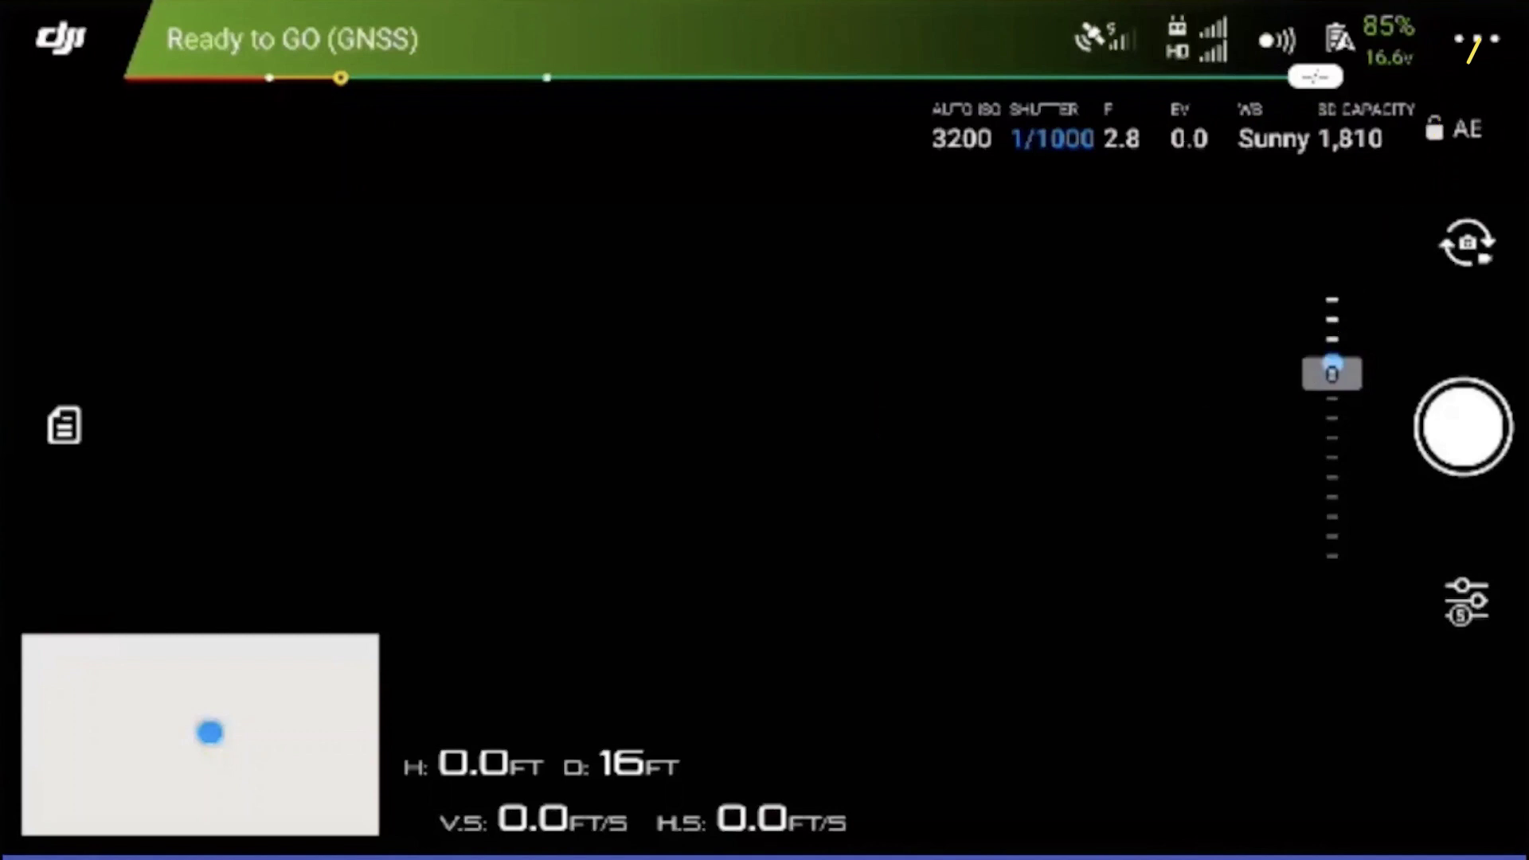
{"action": "left_click", "coordinate": [1477, 39]}
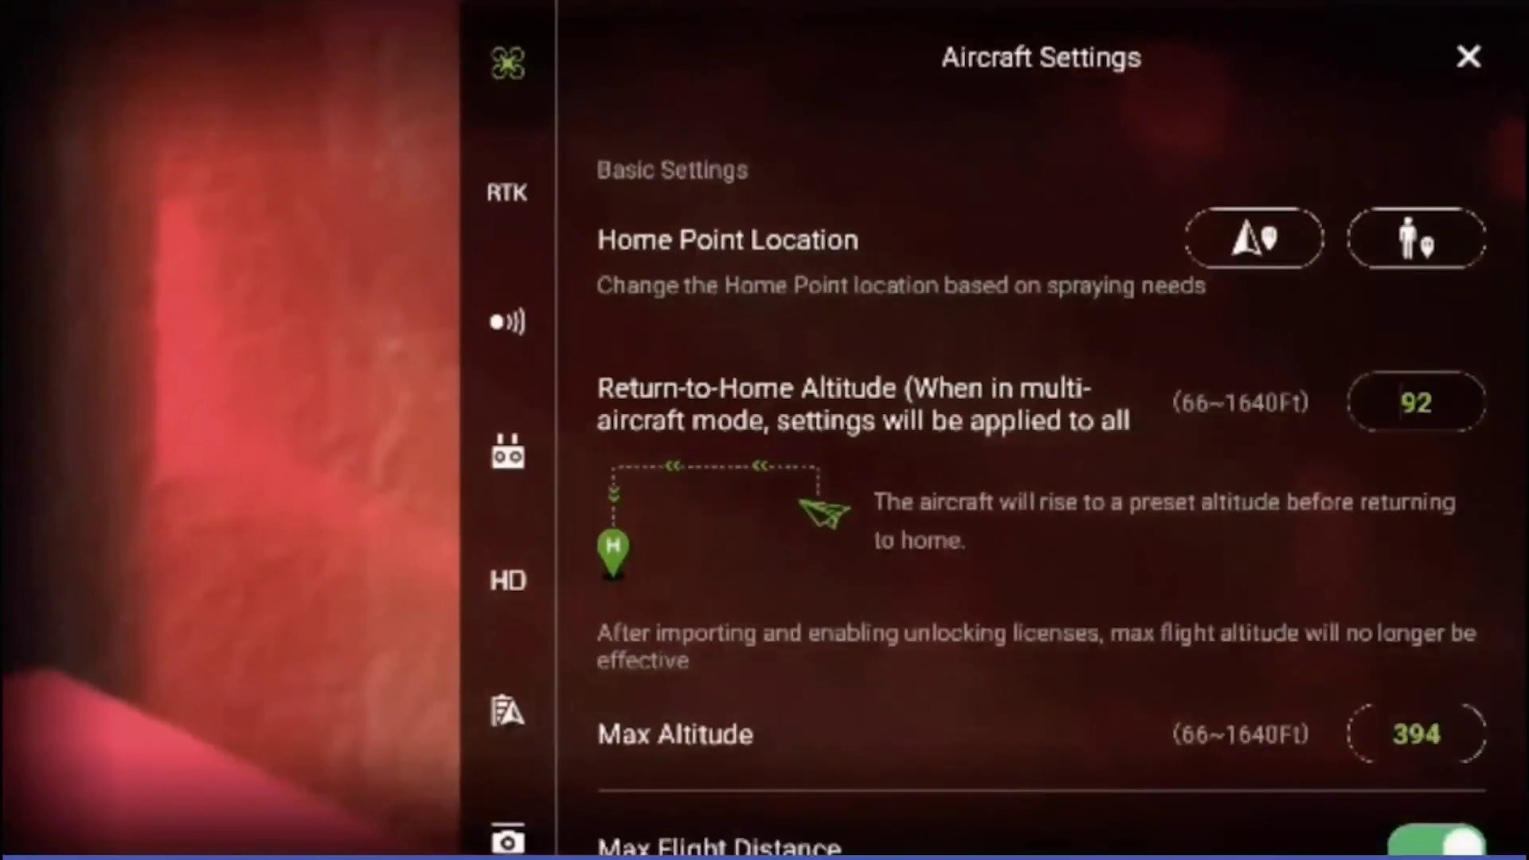
{"action": "left_click_drag", "start_coordinate": [958, 700], "coordinate": [979, 55]}
{"action": "left_click_drag", "start_coordinate": [863, 700], "coordinate": [870, 266]}
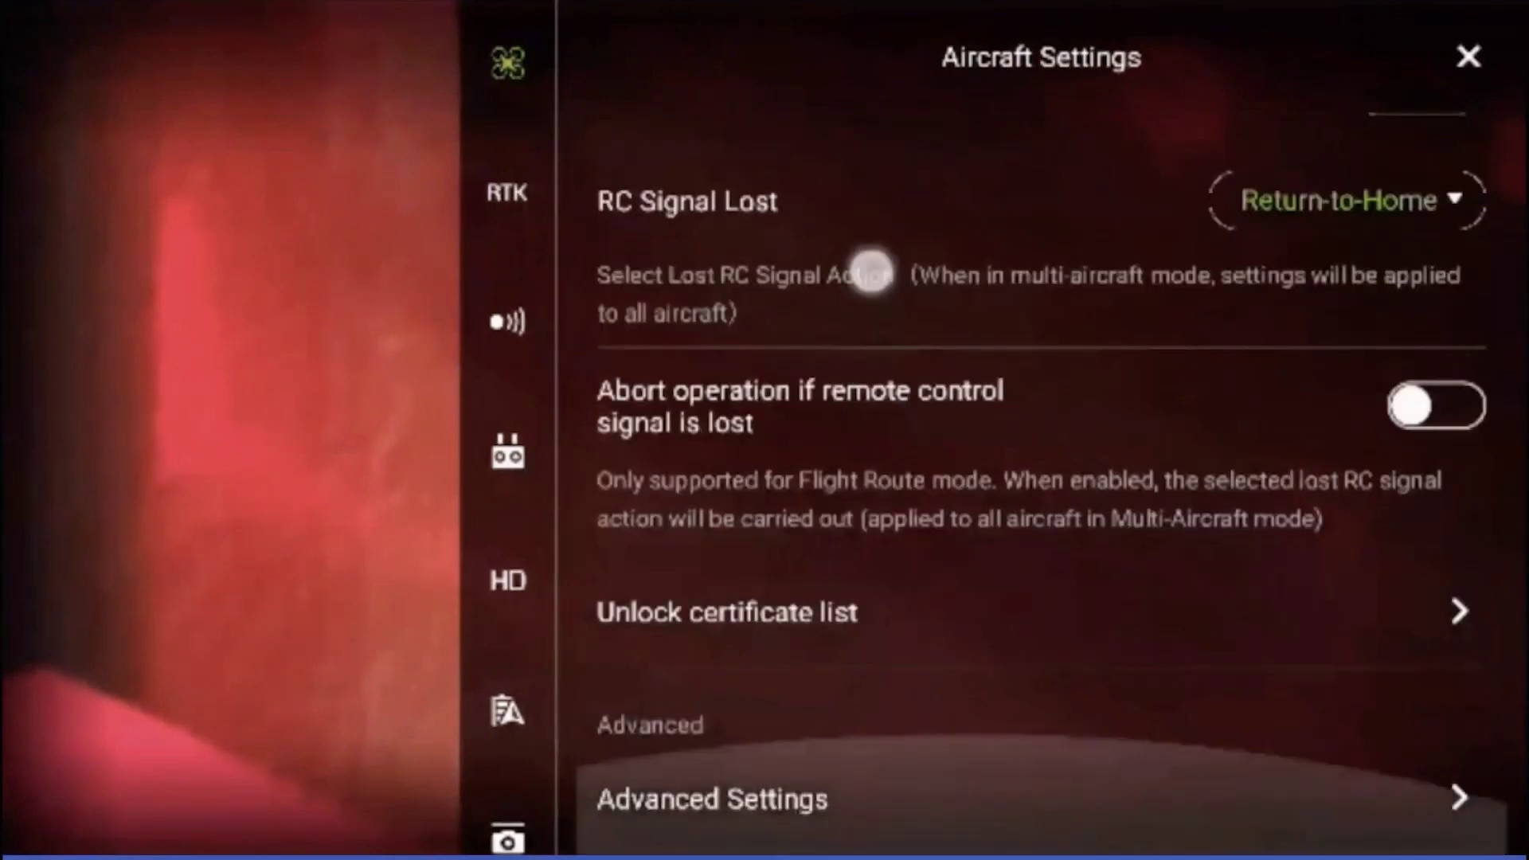
Synchronize the unlock certificates, import them onto the aircraft, and check the Aircraft tab
{"action": "left_click", "coordinate": [939, 630]}
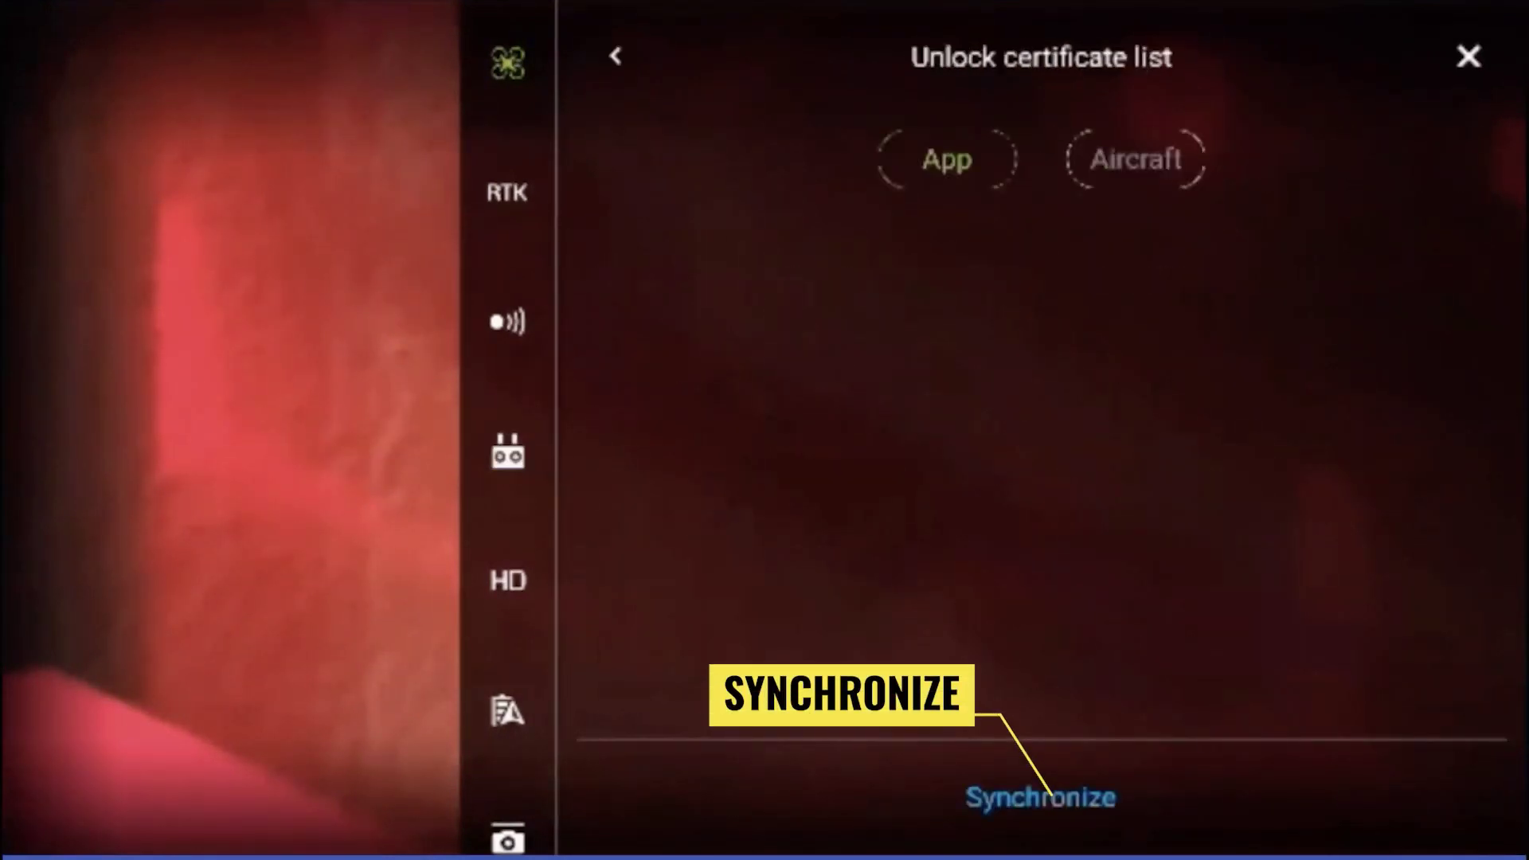
{"action": "left_click", "coordinate": [1065, 797]}
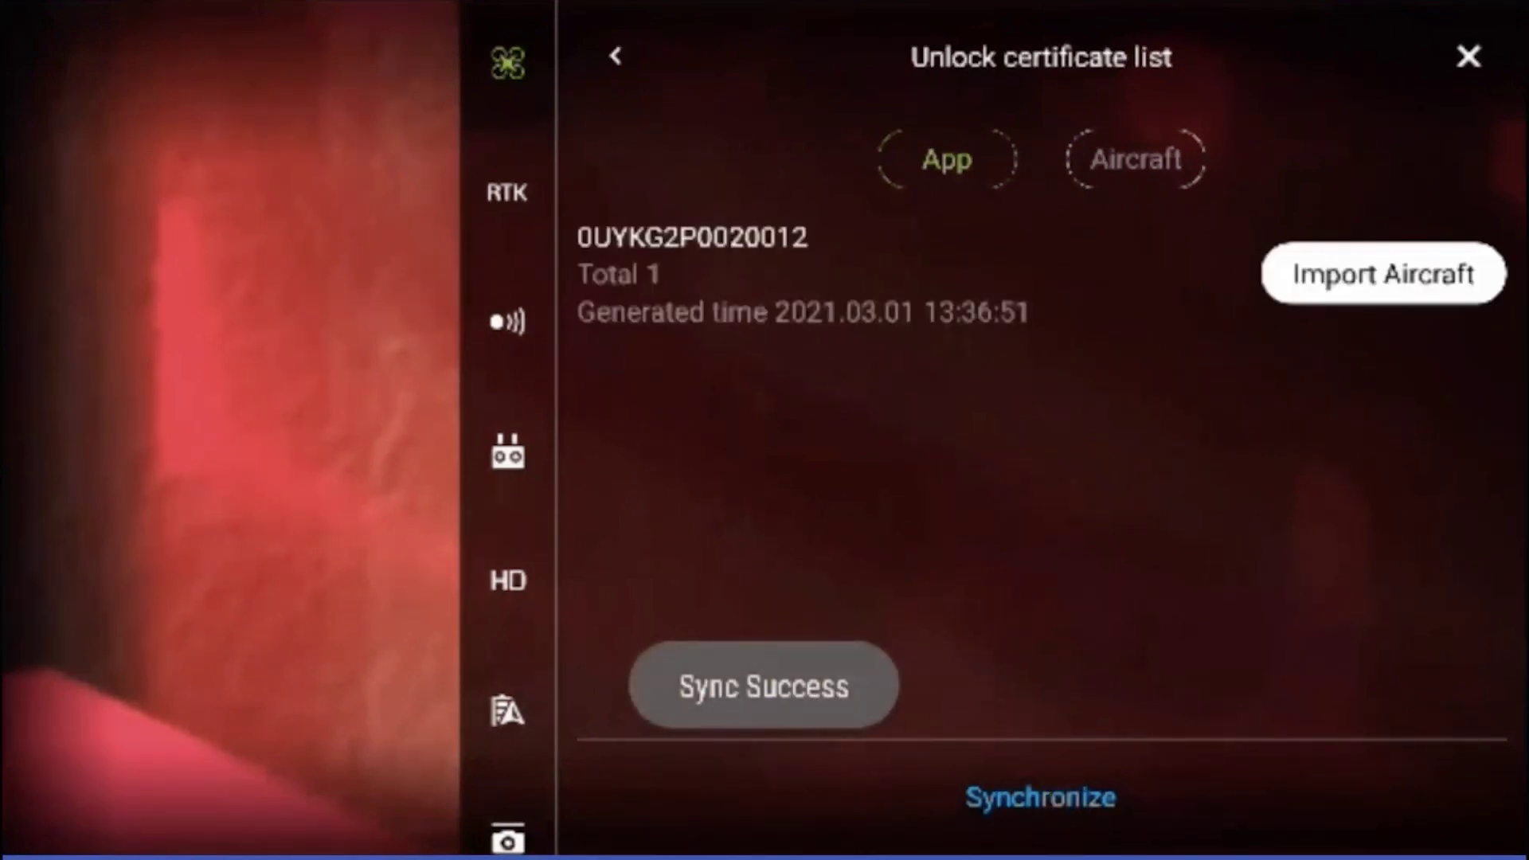
{"action": "left_click", "coordinate": [1369, 277]}
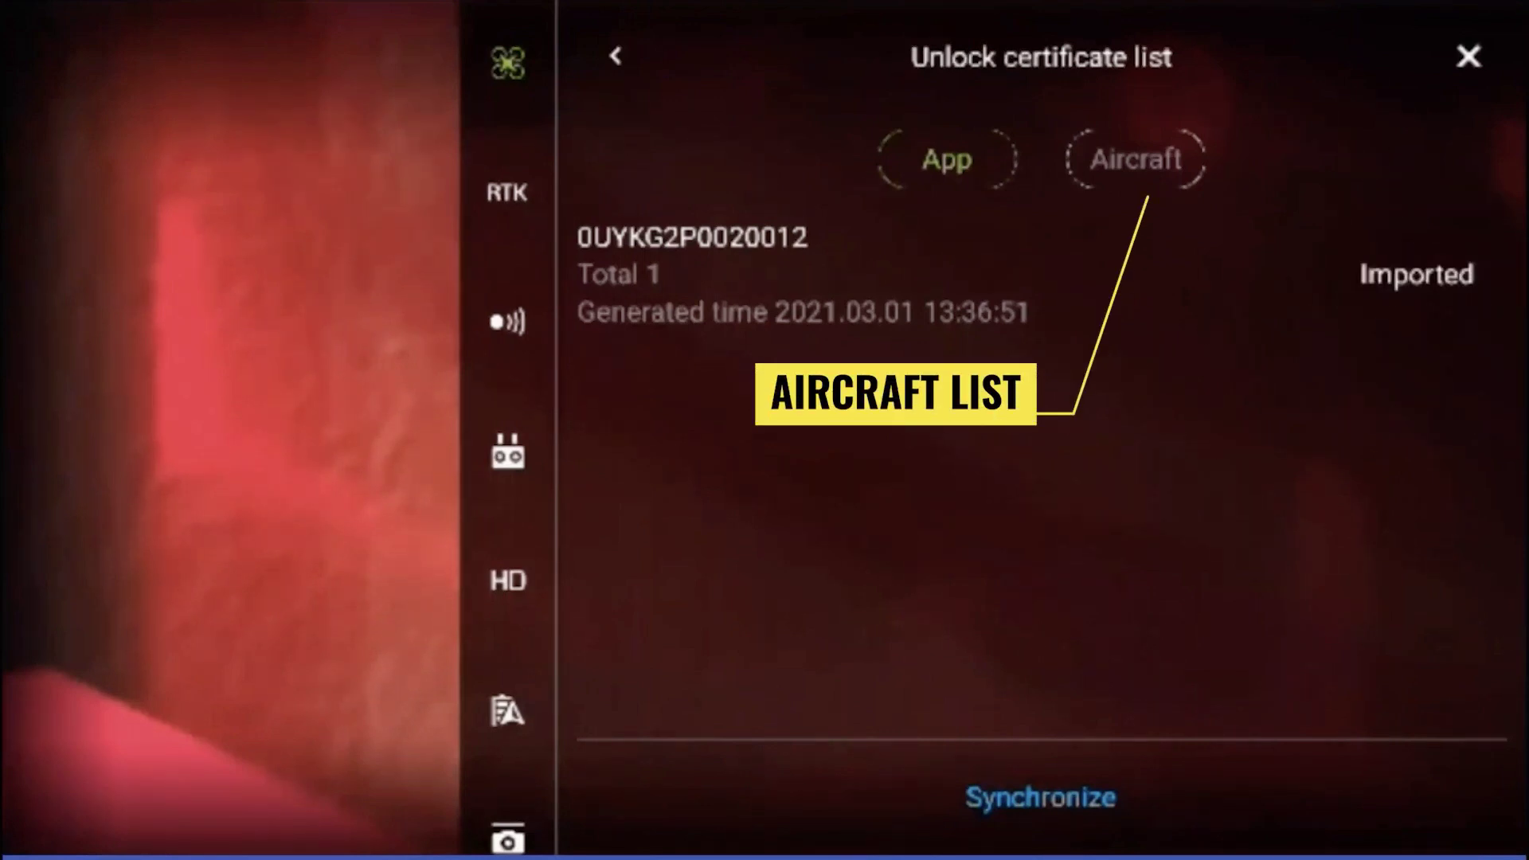
{"action": "left_click", "coordinate": [1157, 169]}
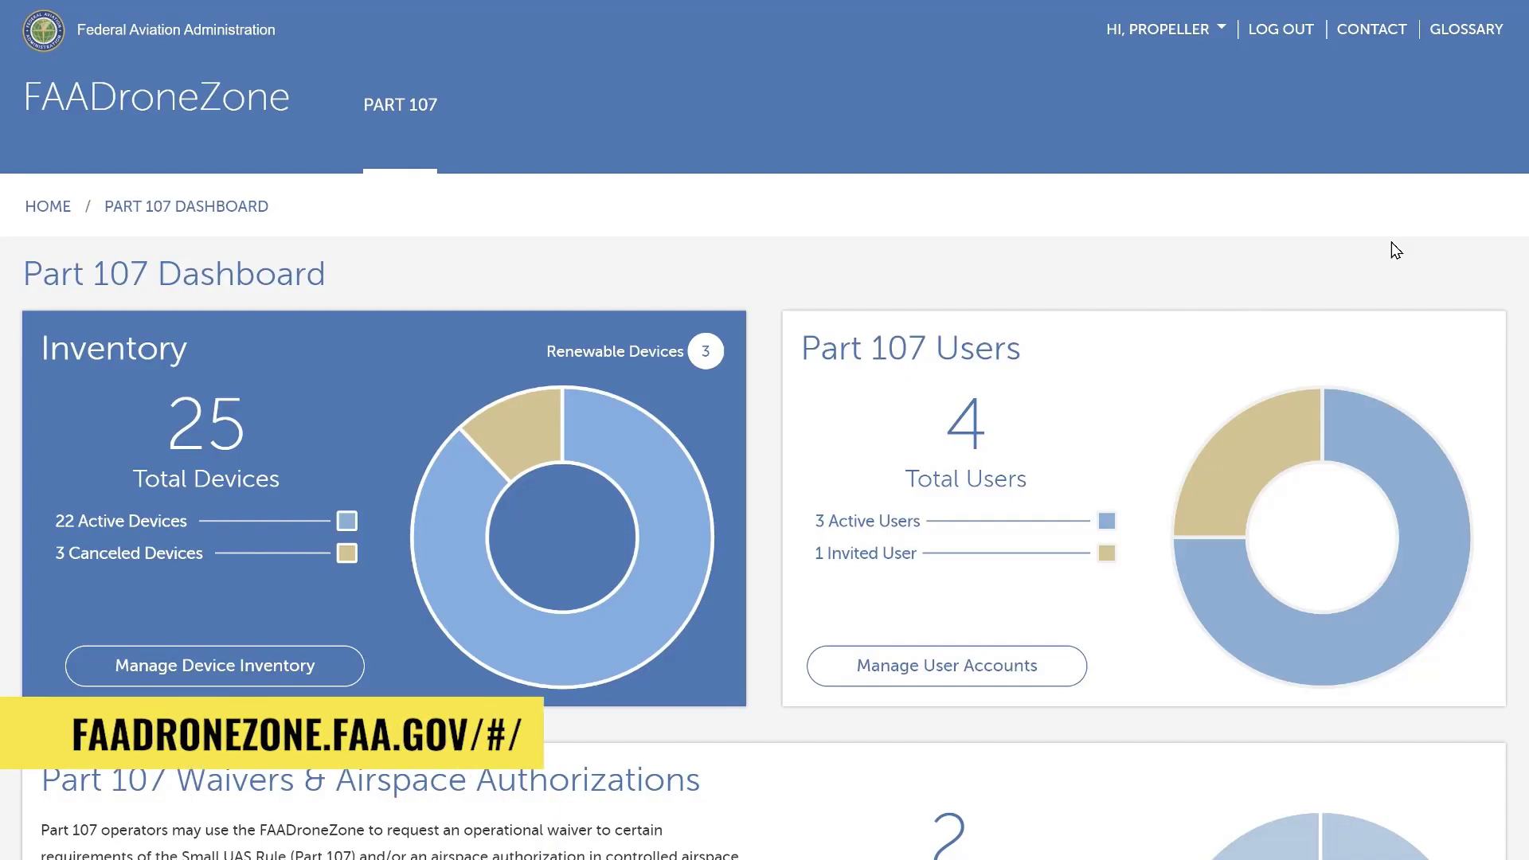
Create a Part 107 Airspace Authorization from the dashboard and start the application
{"action": "scroll", "coordinate": [1392, 243], "scroll_direction": "down", "scroll_amount": 4}
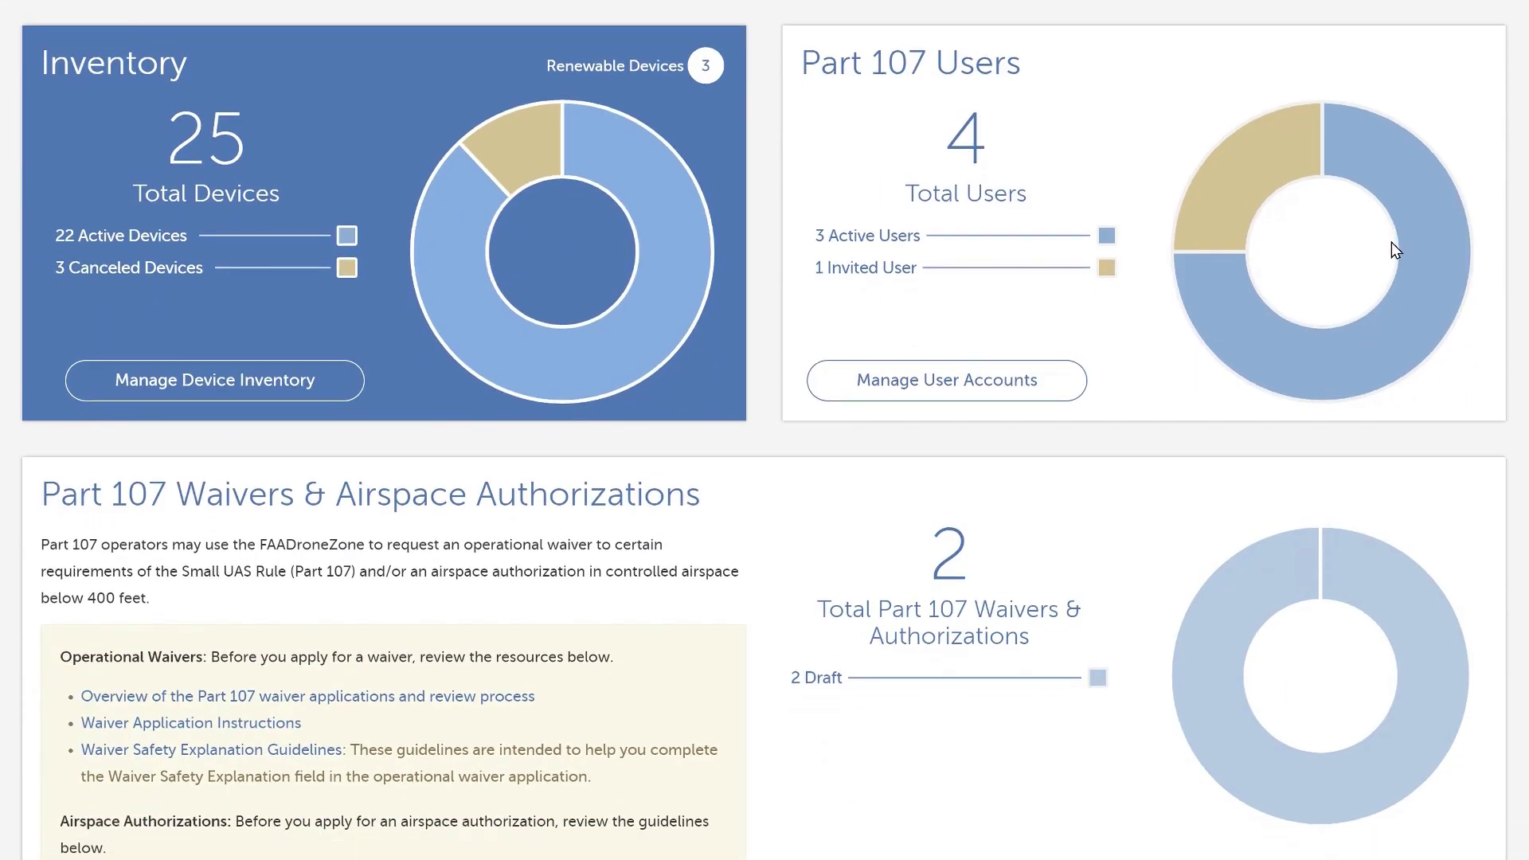
{"action": "scroll", "coordinate": [1391, 243], "scroll_direction": "down", "scroll_amount": 9}
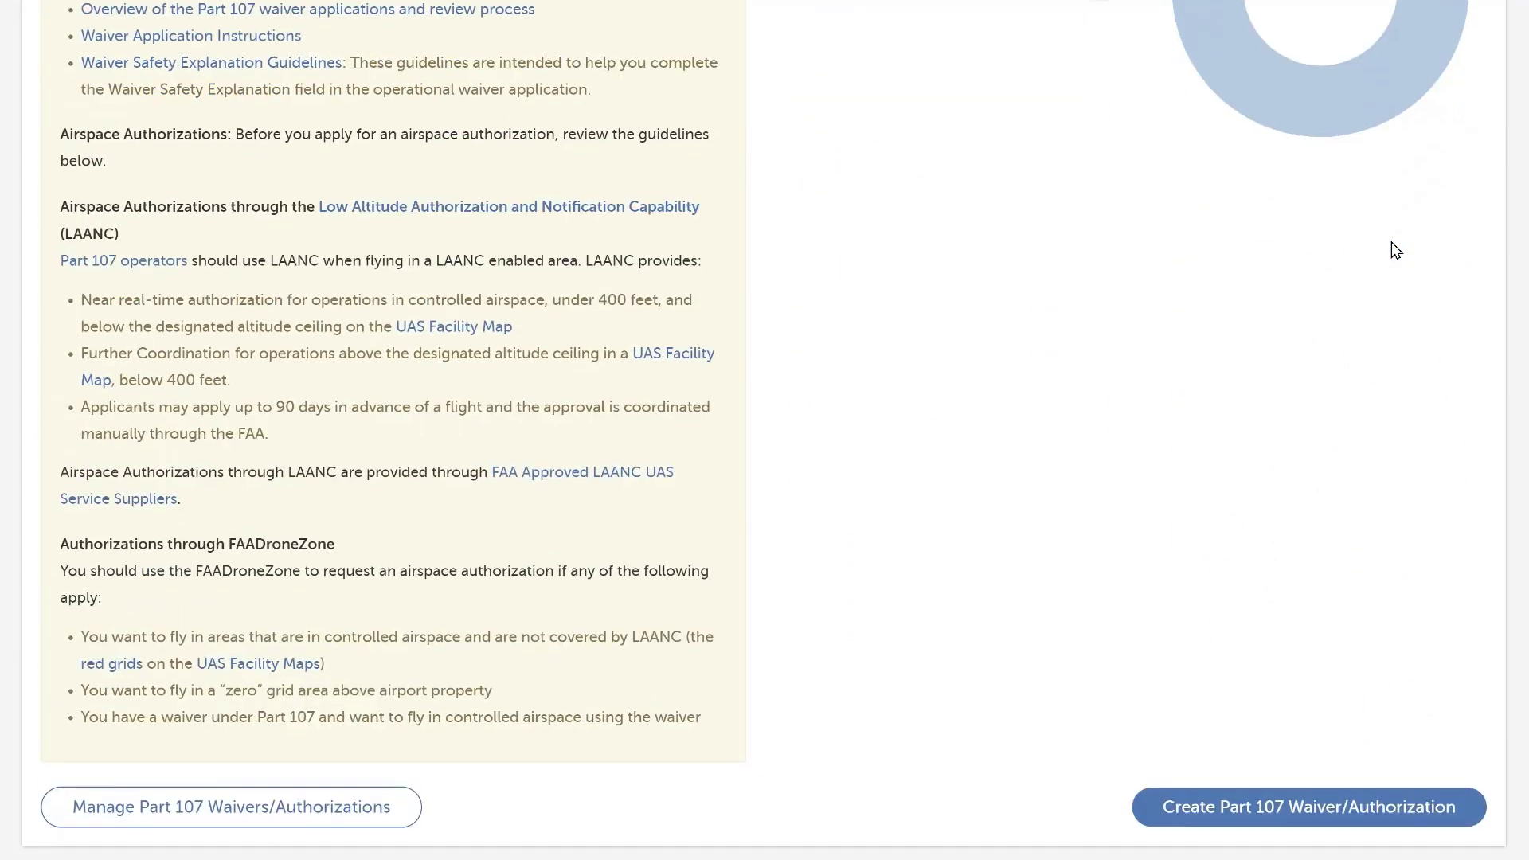
{"action": "scroll", "coordinate": [1392, 242], "scroll_direction": "down", "scroll_amount": 2}
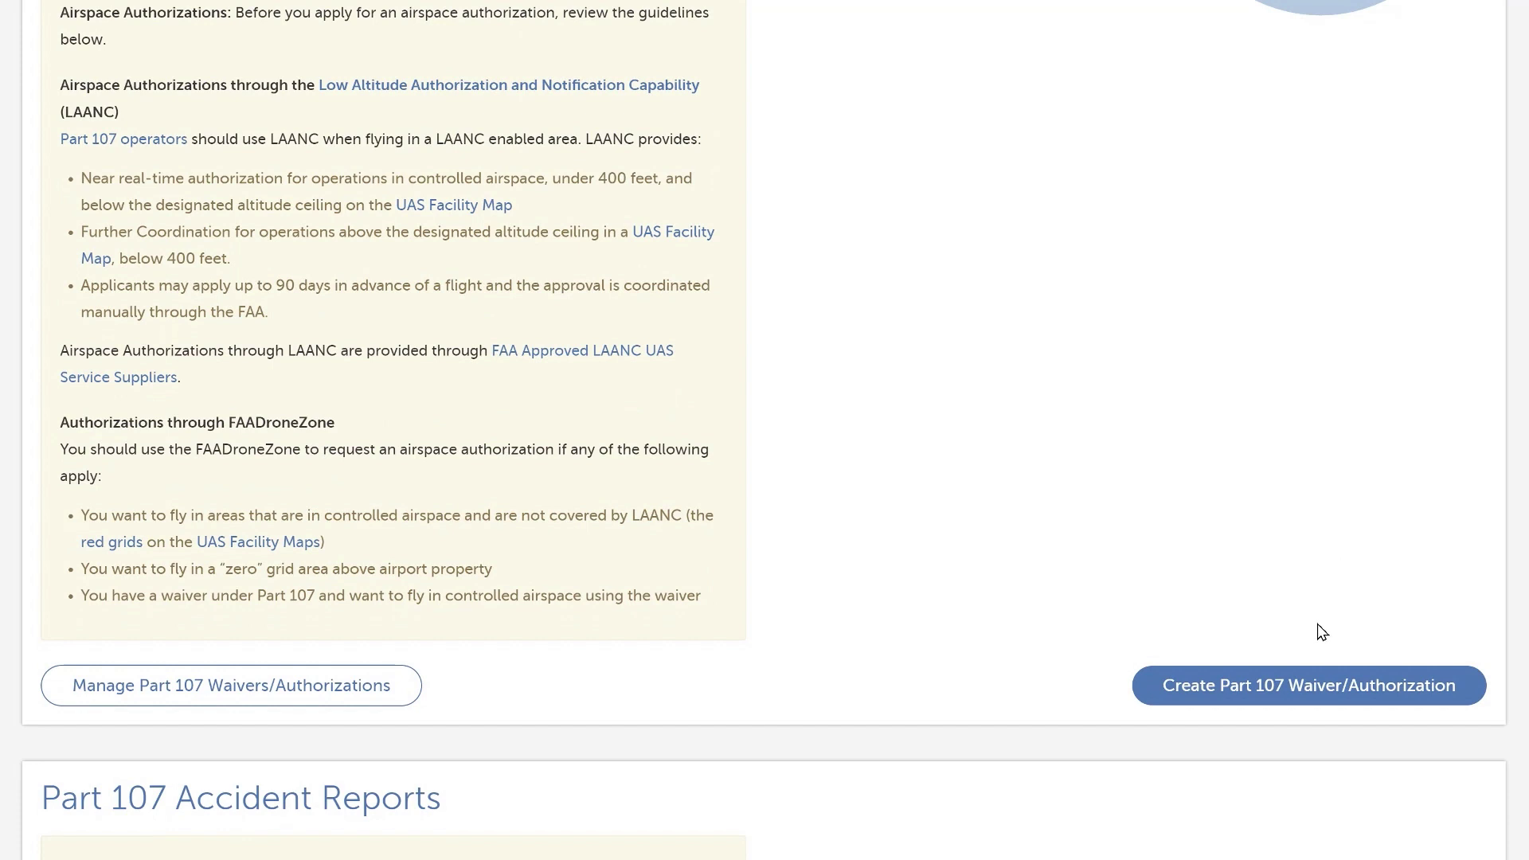
{"action": "left_click", "coordinate": [1314, 689]}
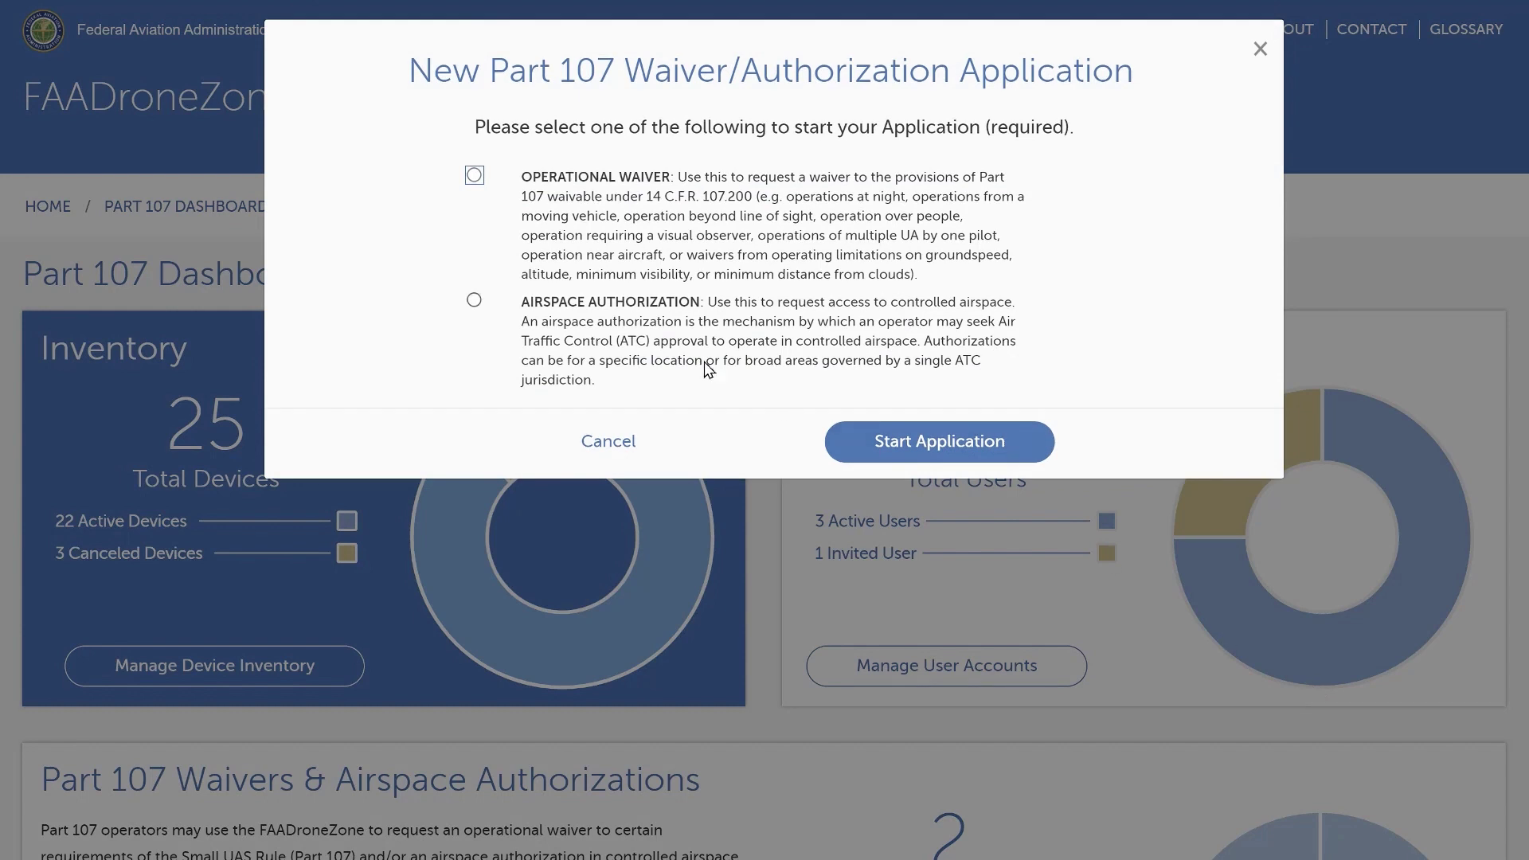
{"action": "left_click", "coordinate": [478, 301]}
{"action": "left_click", "coordinate": [913, 456]}
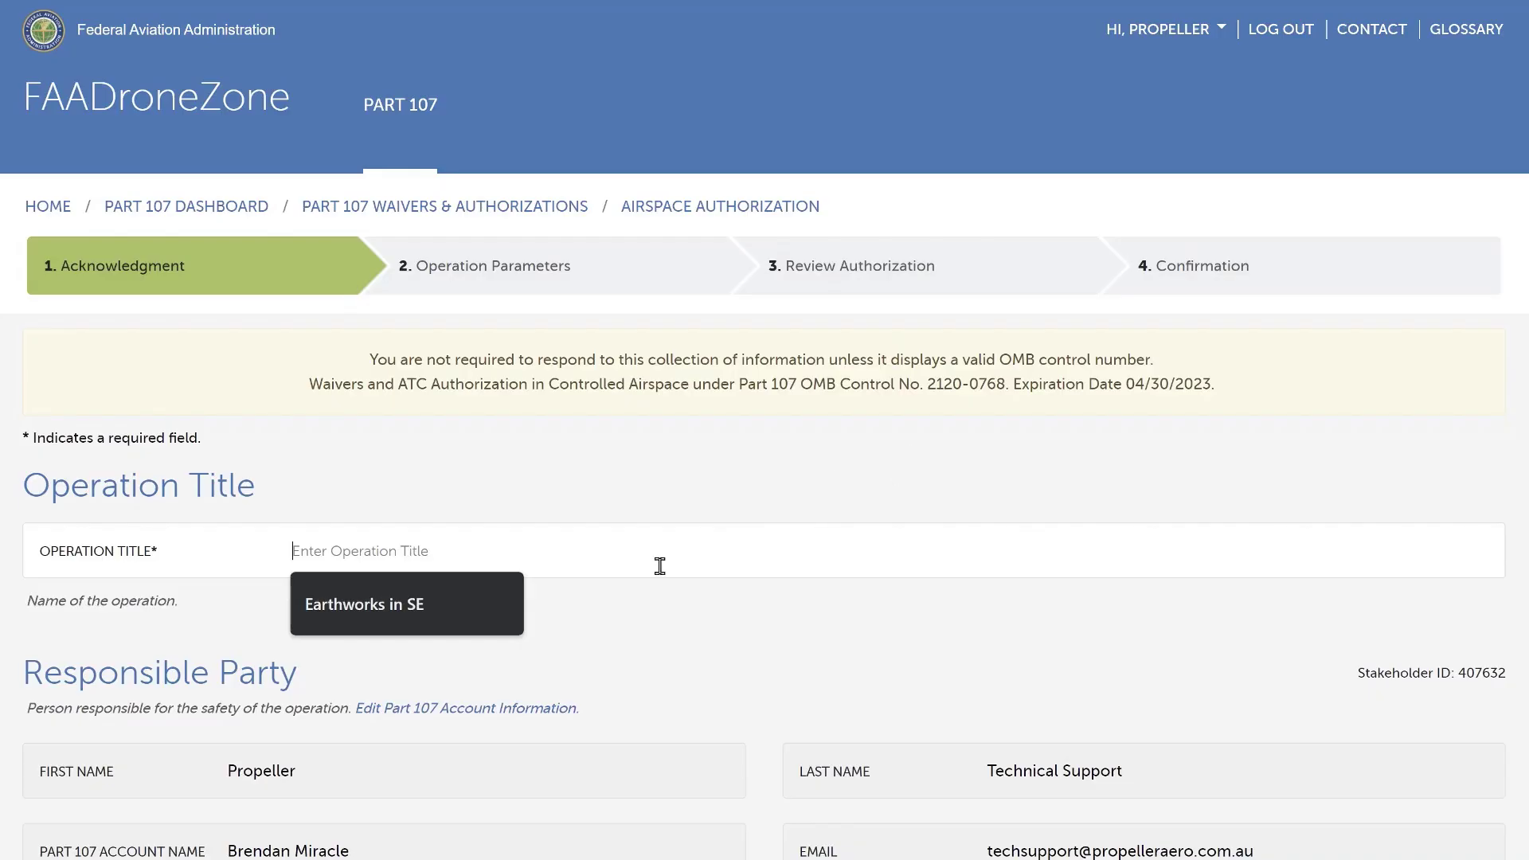
Title the operation Earthworks in SE and continue through the Operation Parameters form
{"action": "left_click", "coordinate": [356, 608]}
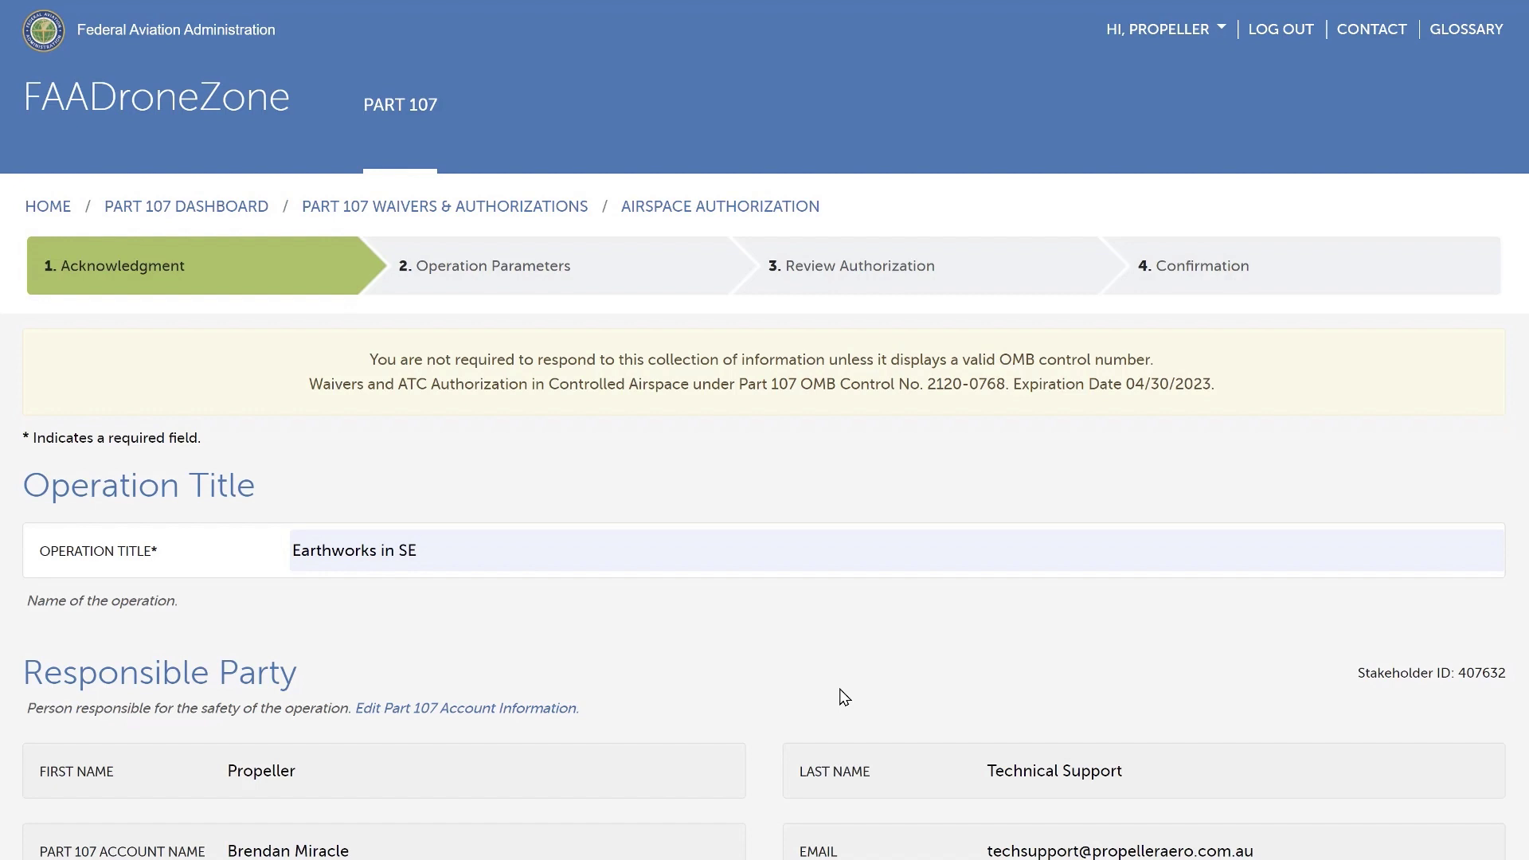
{"action": "scroll", "coordinate": [774, 700], "scroll_direction": "down", "scroll_amount": 5}
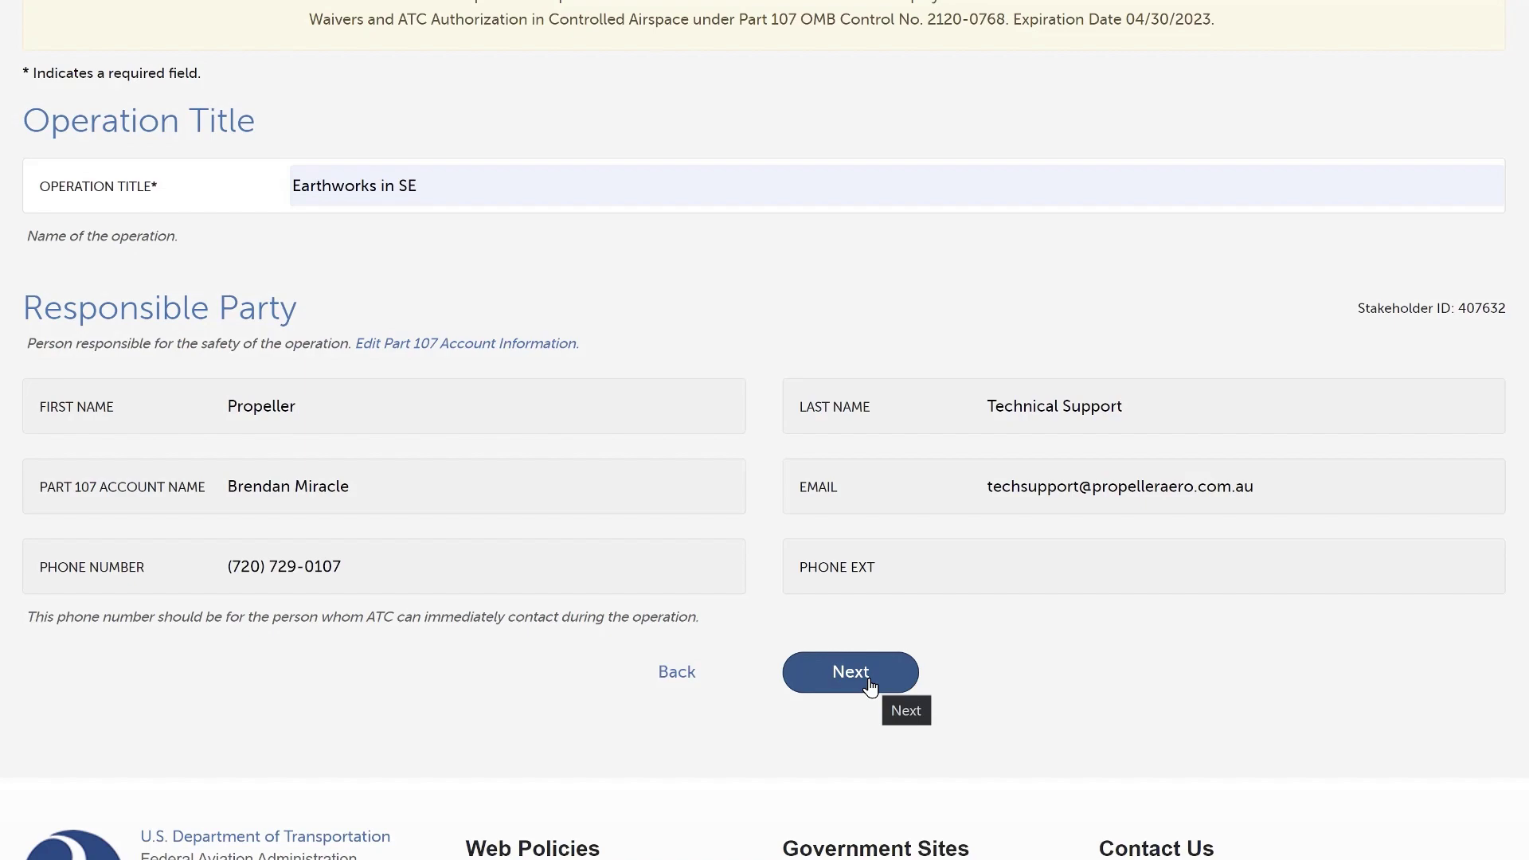
{"action": "left_click", "coordinate": [870, 684]}
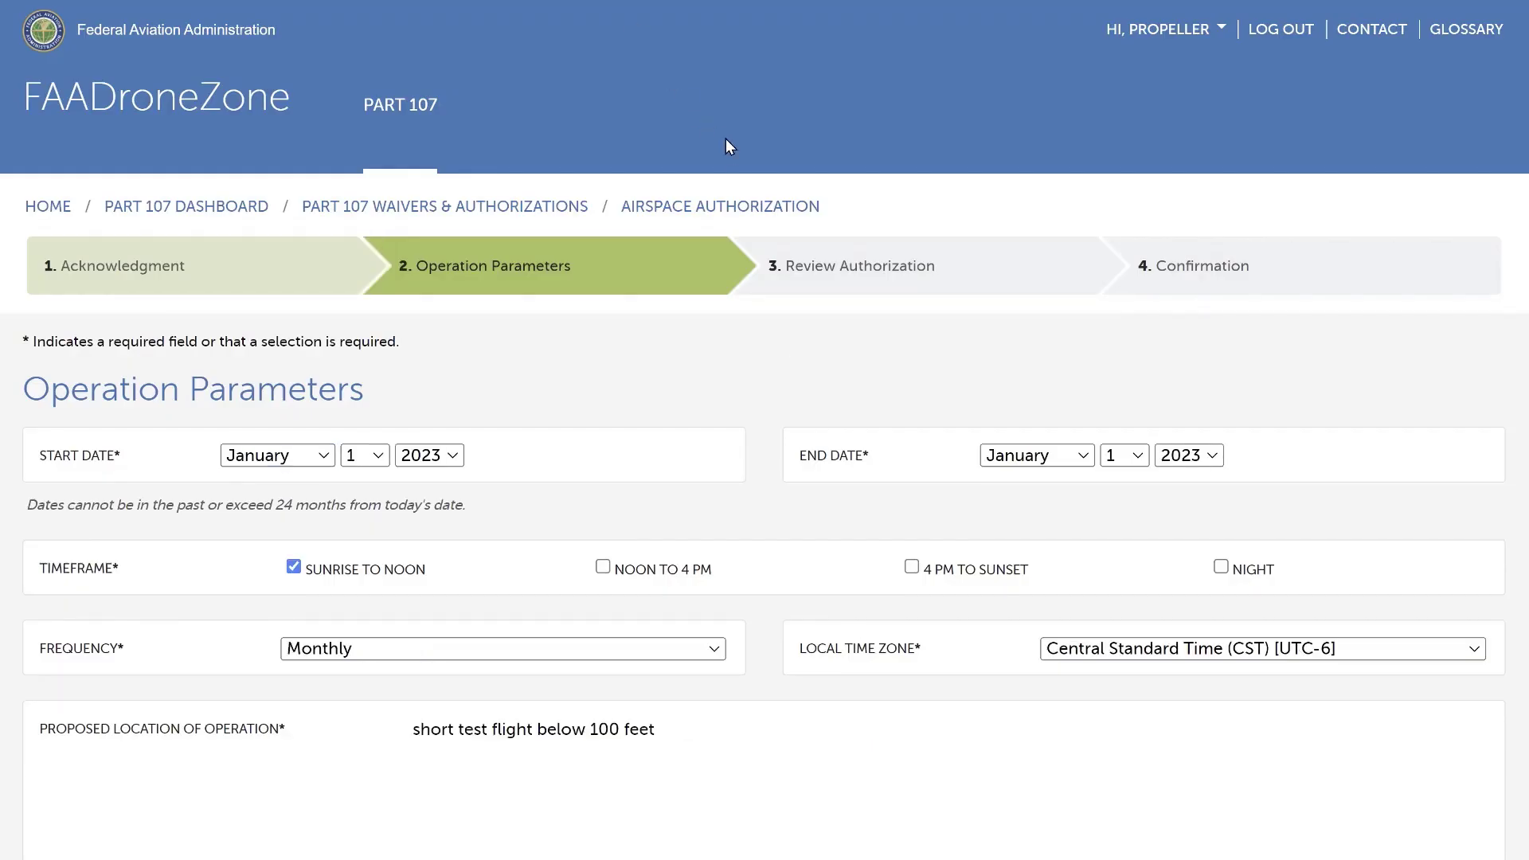
{"action": "scroll", "coordinate": [764, 430], "scroll_direction": "down", "scroll_amount": 5}
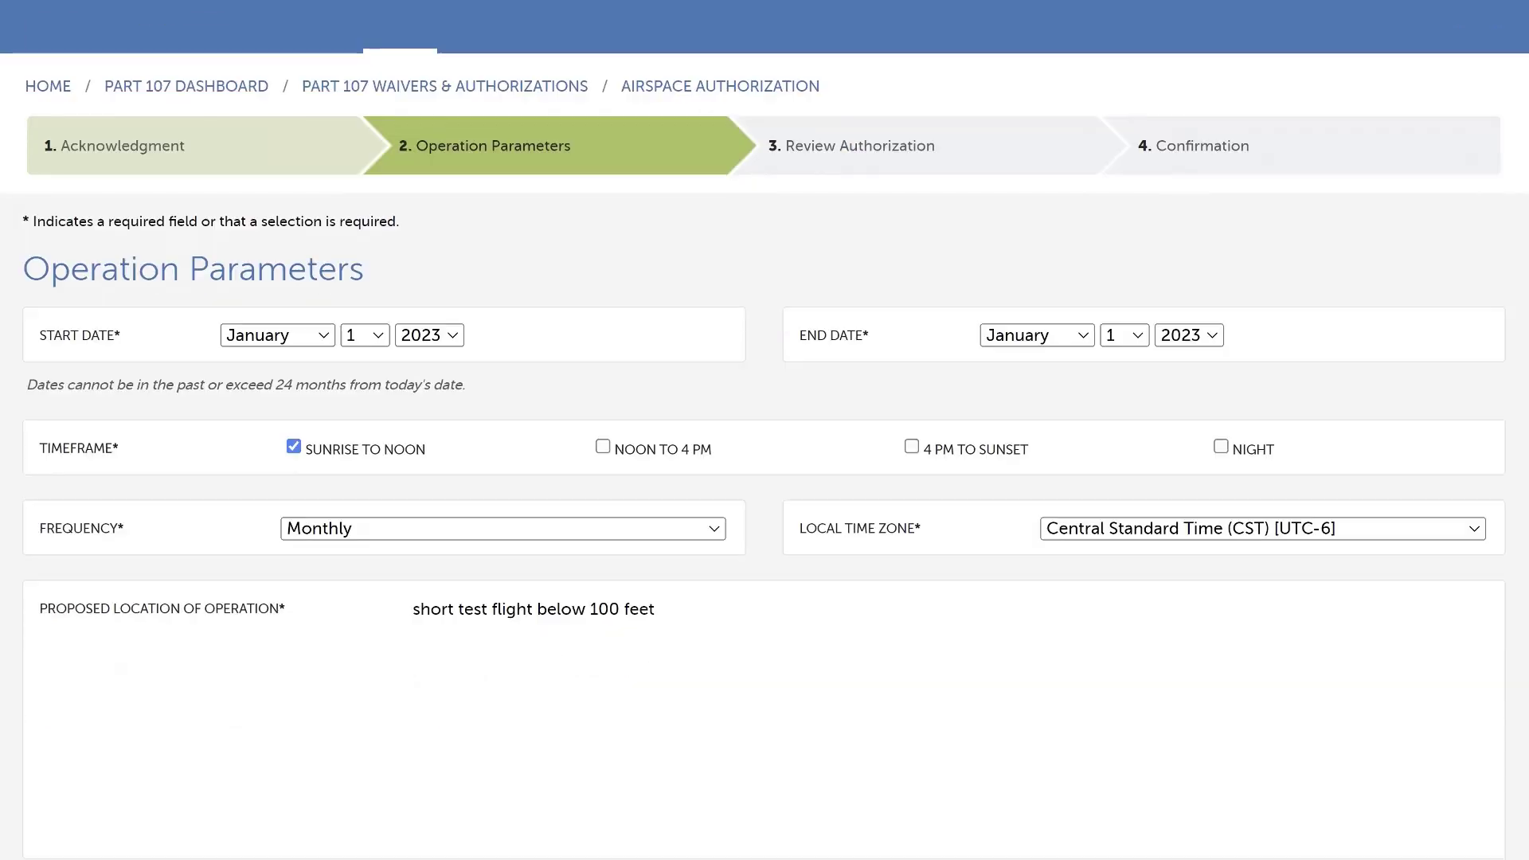
{"action": "scroll", "coordinate": [765, 430], "scroll_direction": "down", "scroll_amount": 5}
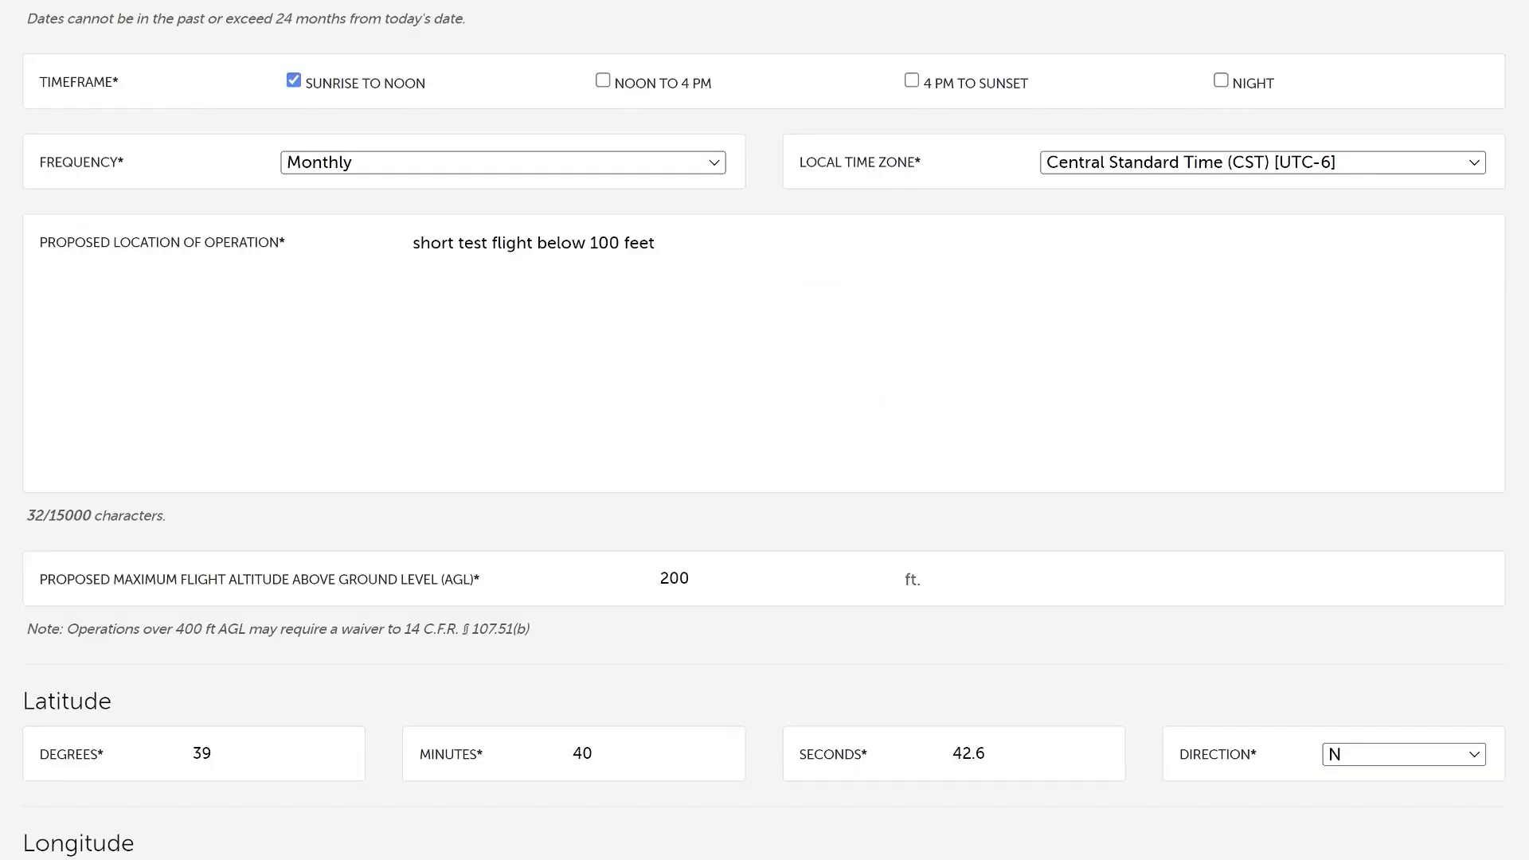
{"action": "scroll", "coordinate": [764, 430], "scroll_direction": "down", "scroll_amount": 5}
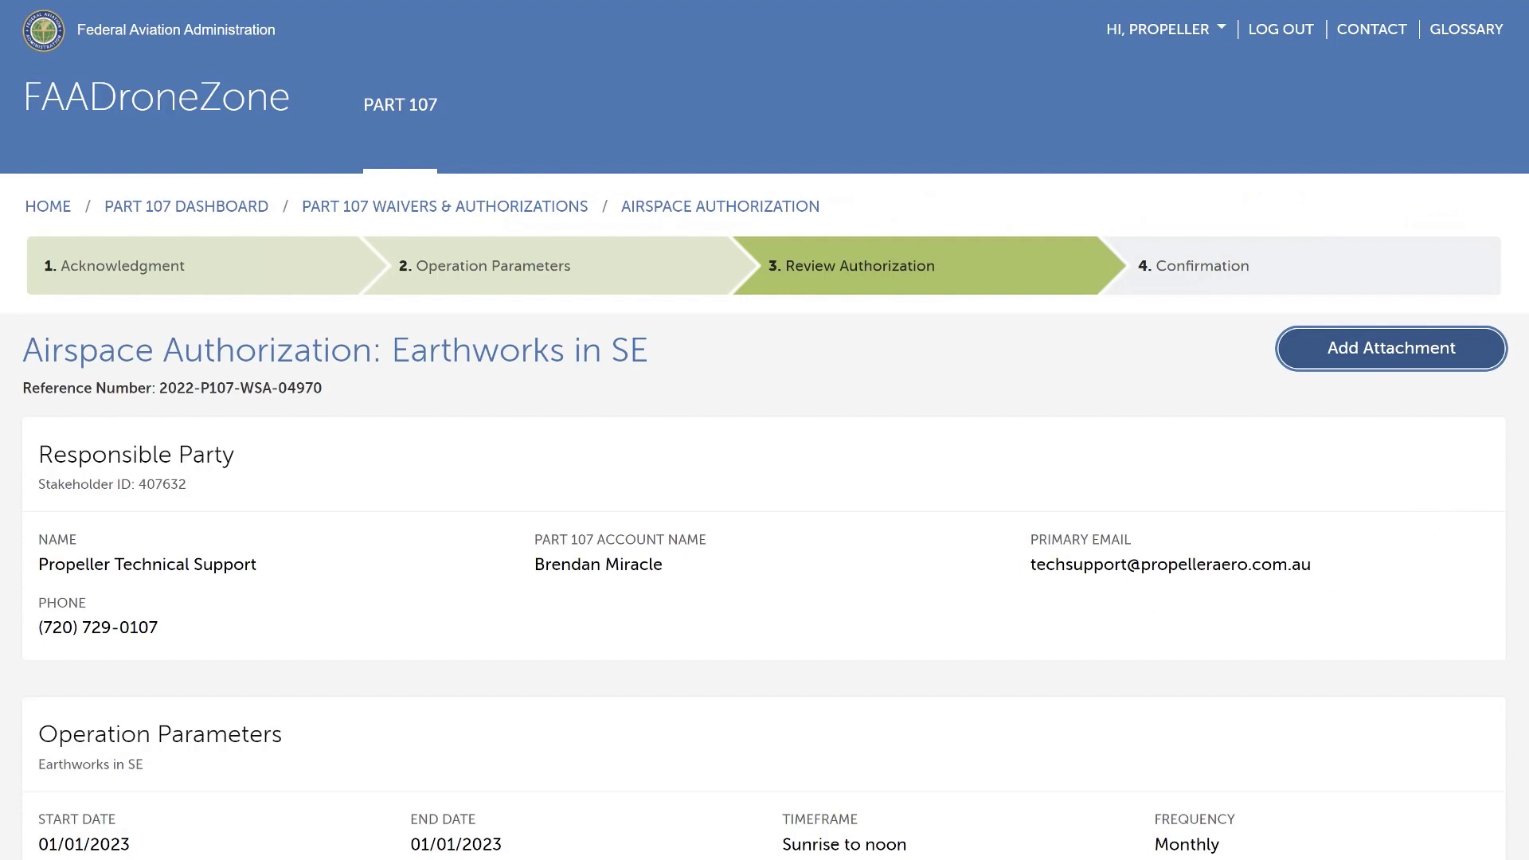
{"action": "scroll", "coordinate": [764, 430], "scroll_direction": "down", "scroll_amount": 5}
{"action": "scroll", "coordinate": [764, 430], "scroll_direction": "down", "scroll_amount": 5}
{"action": "scroll", "coordinate": [765, 430], "scroll_direction": "down", "scroll_amount": 5}
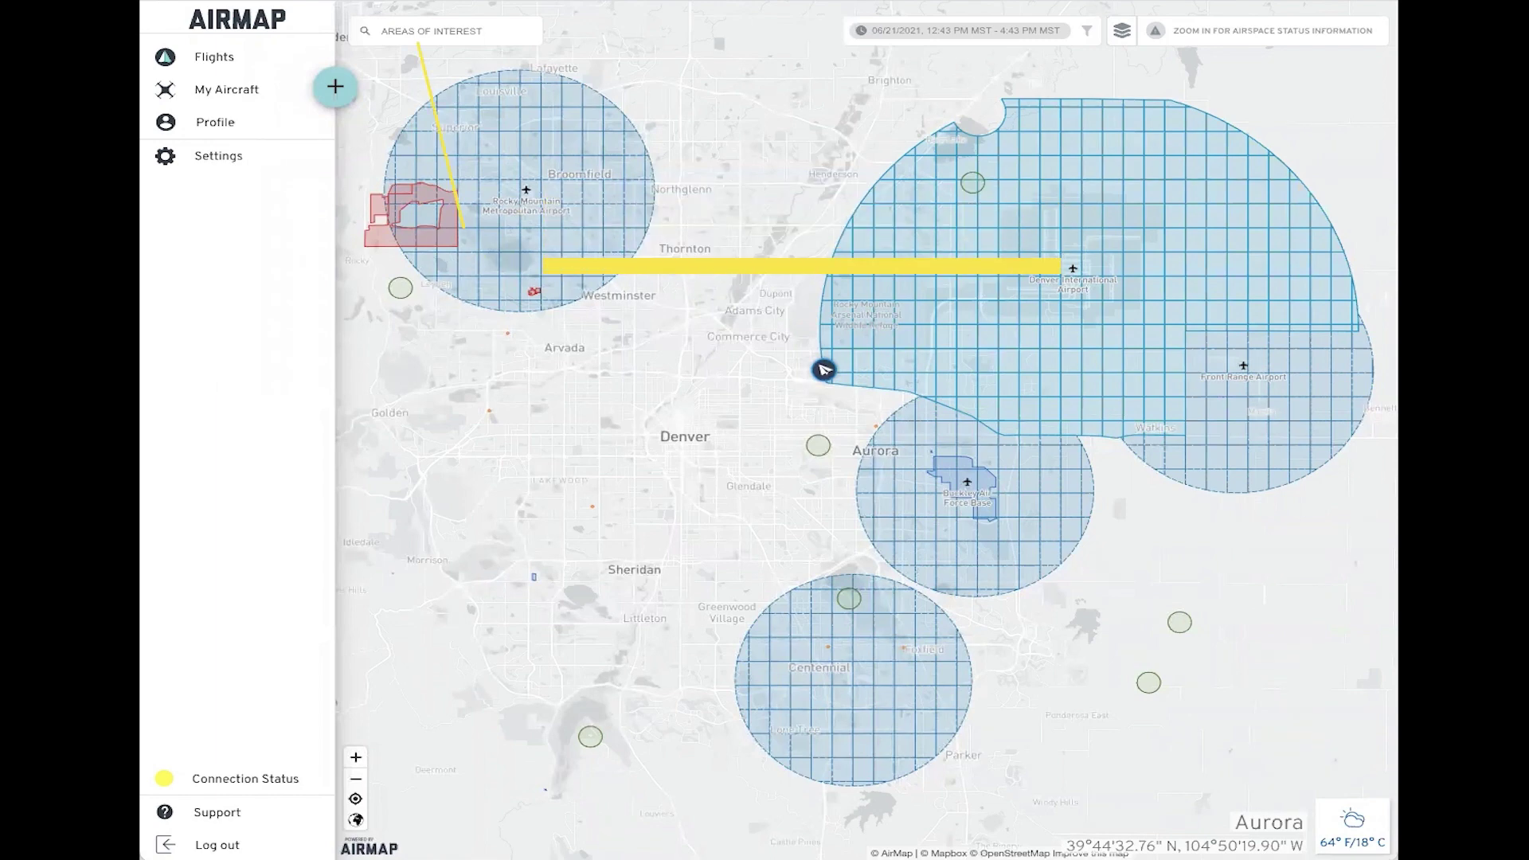
Position the new flight area near Westminster and raise its altitude to 200 ft
{"action": "scroll", "coordinate": [493, 216], "scroll_direction": "up", "scroll_amount": 6}
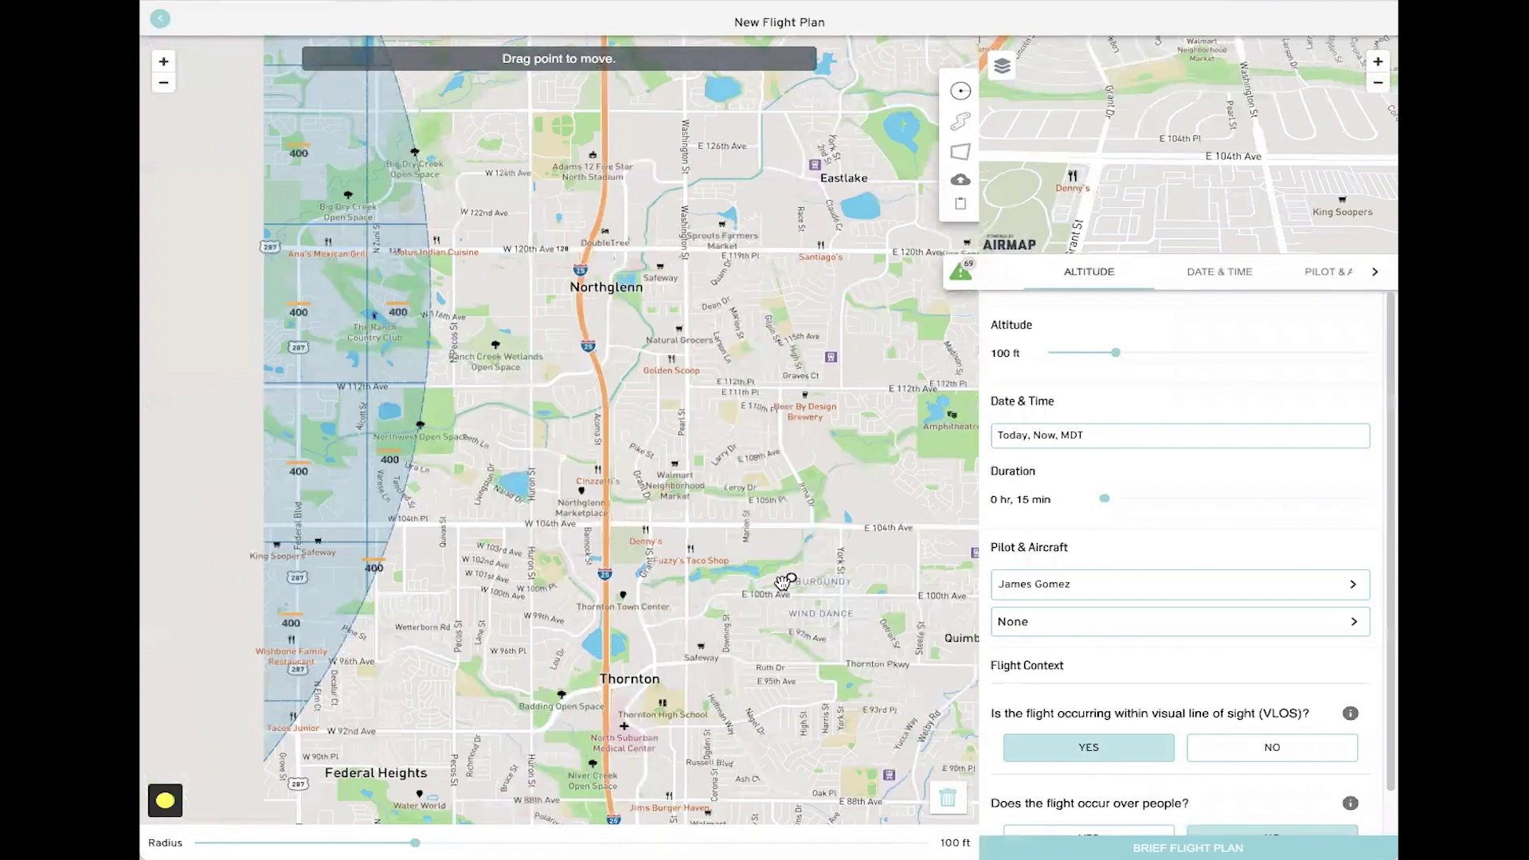
{"action": "scroll", "coordinate": [760, 590], "scroll_direction": "down", "scroll_amount": 1}
{"action": "left_click_drag", "start_coordinate": [779, 580], "coordinate": [317, 446]}
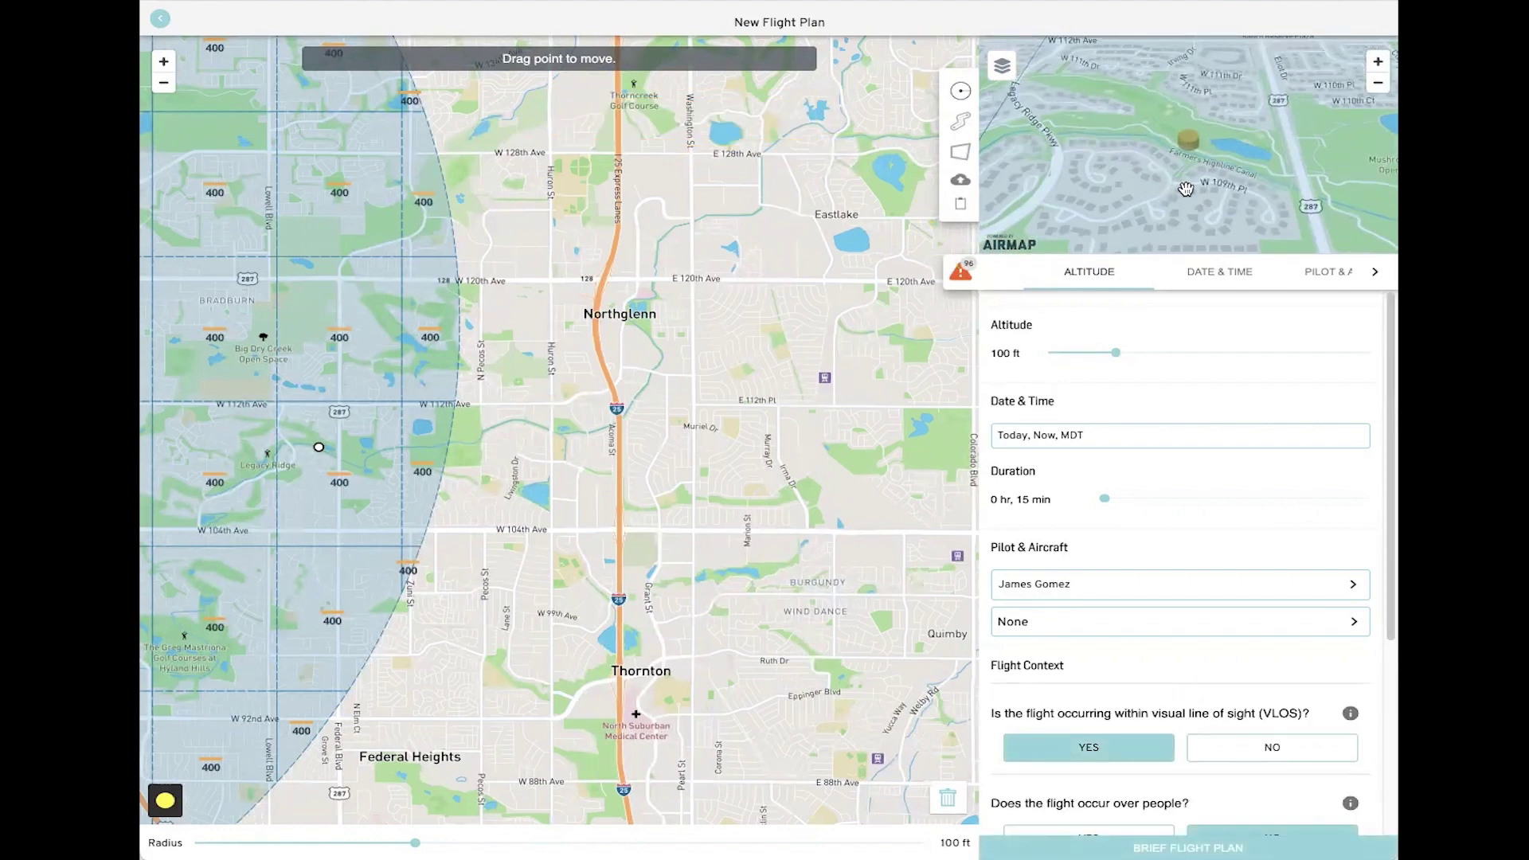
{"action": "left_click_drag", "start_coordinate": [1112, 352], "coordinate": [1217, 355]}
Generate the flight plan brief requesting Rocky Mountain Metro (BJC) authorization and submit the plan
{"action": "scroll", "coordinate": [1383, 484], "scroll_direction": "down", "scroll_amount": 3}
{"action": "scroll", "coordinate": [1384, 510], "scroll_direction": "down", "scroll_amount": 5}
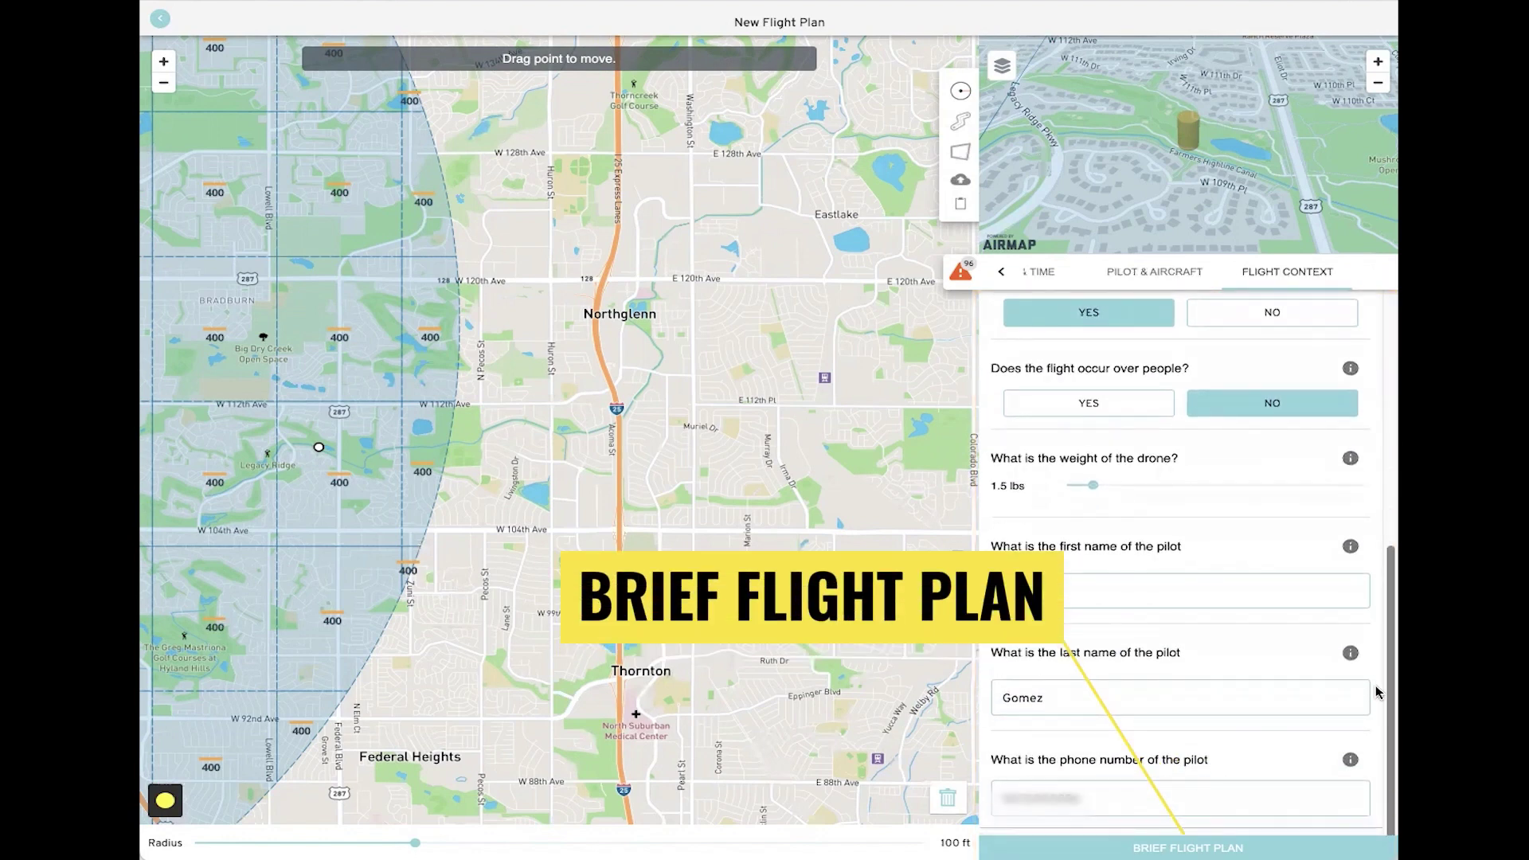
{"action": "left_click", "coordinate": [1186, 847]}
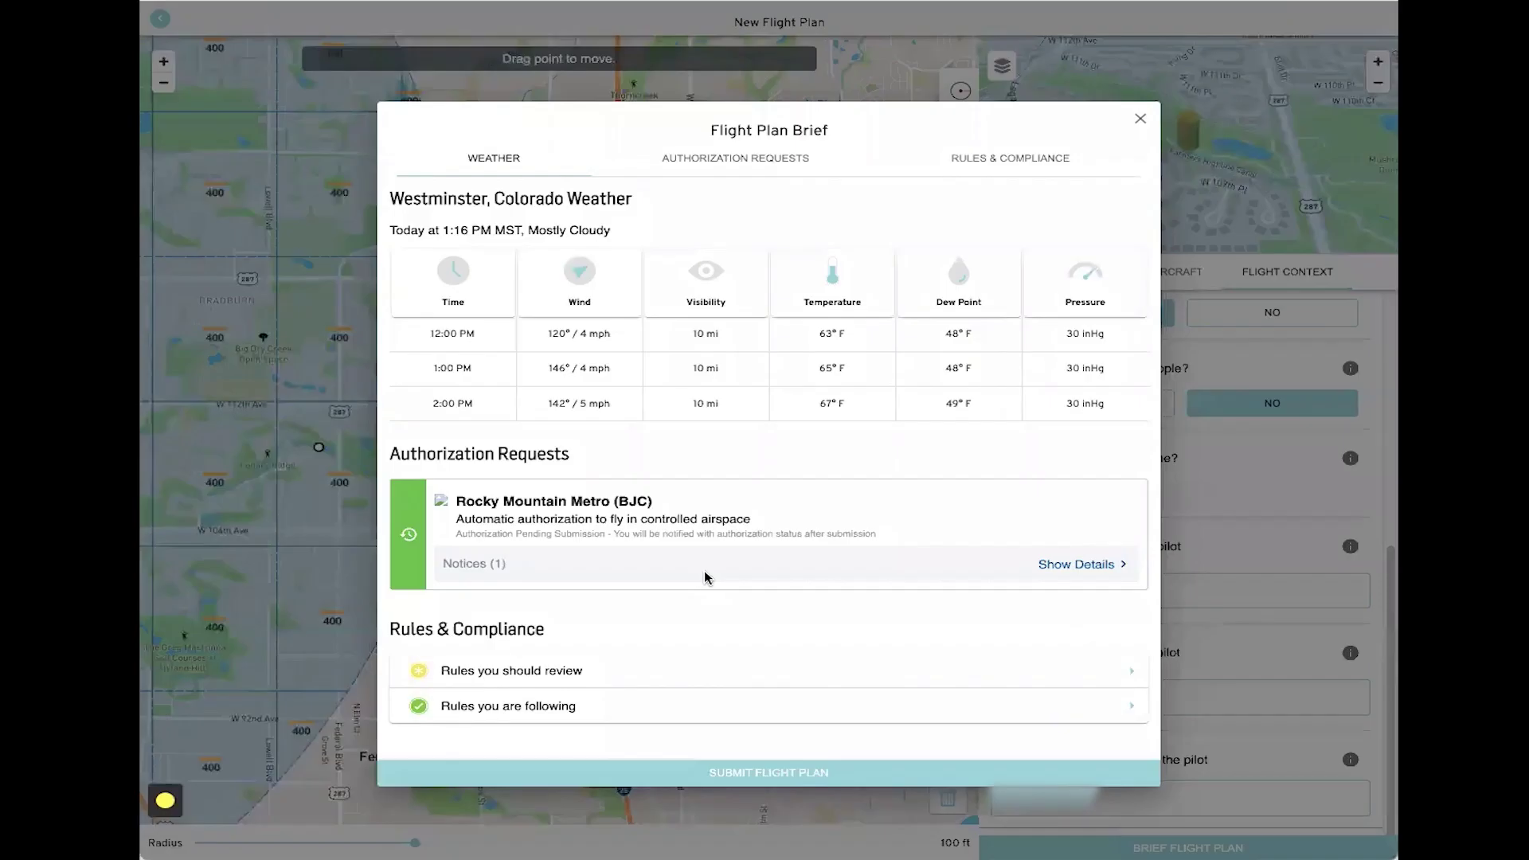
{"action": "left_click", "coordinate": [731, 659]}
{"action": "scroll", "coordinate": [881, 682], "scroll_direction": "down", "scroll_amount": 15}
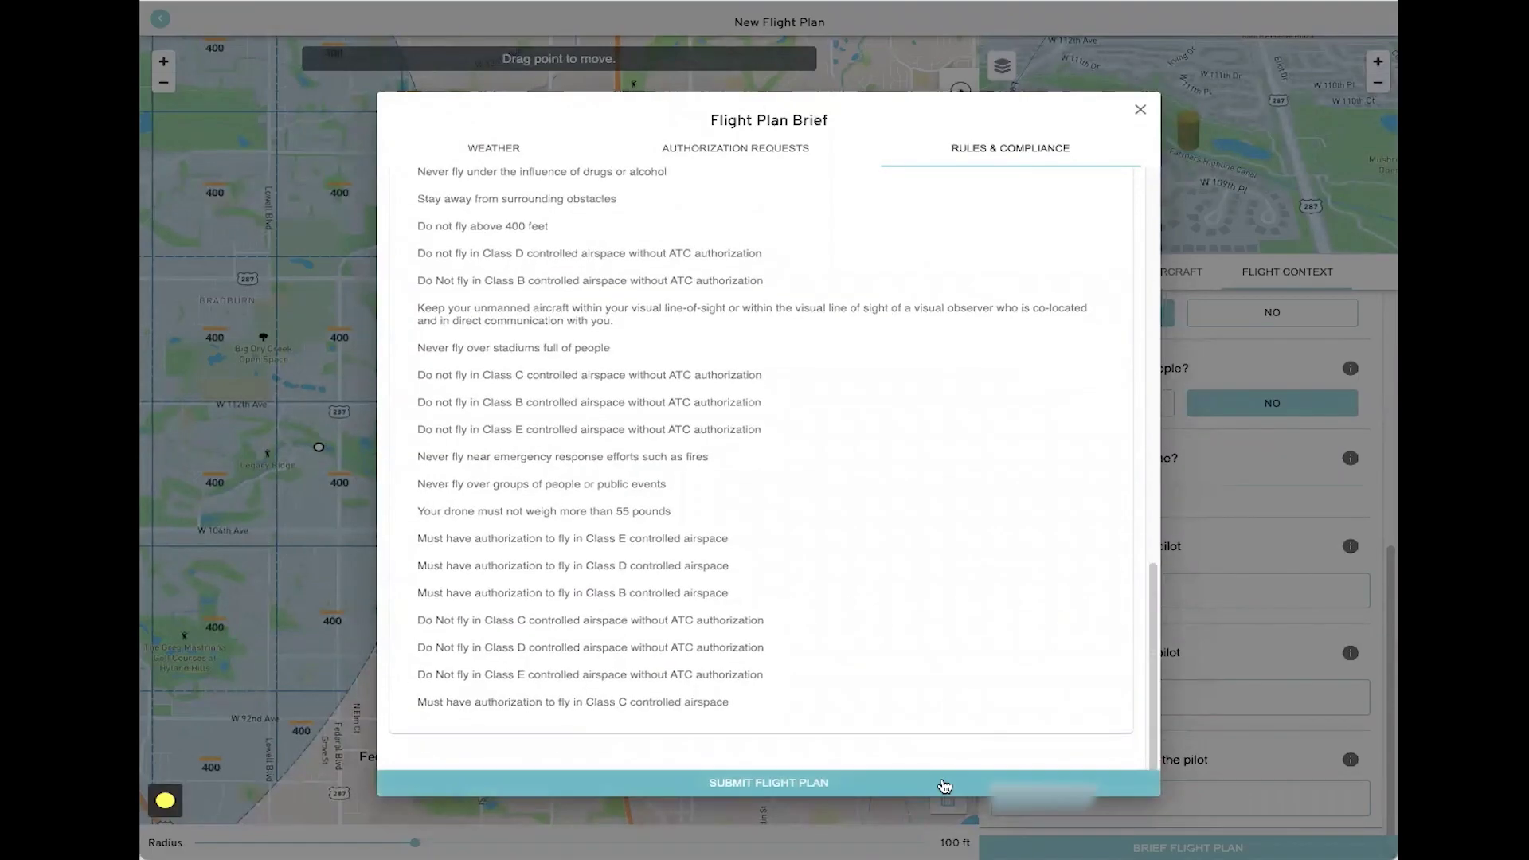